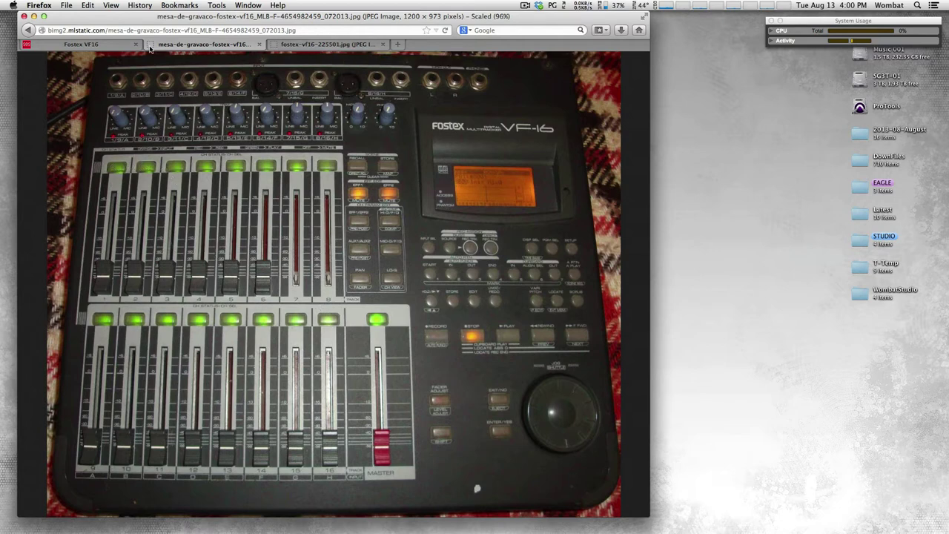
# Minimize the browser window, switch to Pro Tools 11 and open the recent session Edriver.ptx.
pyautogui.click(34, 17)
pyautogui.moveTo(519, 528)
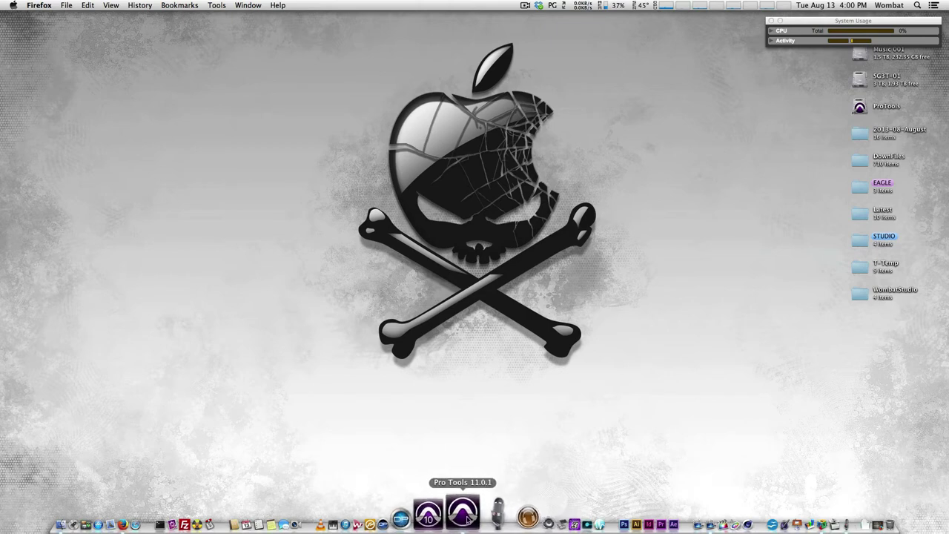
pyautogui.click(465, 515)
pyautogui.click(74, 6)
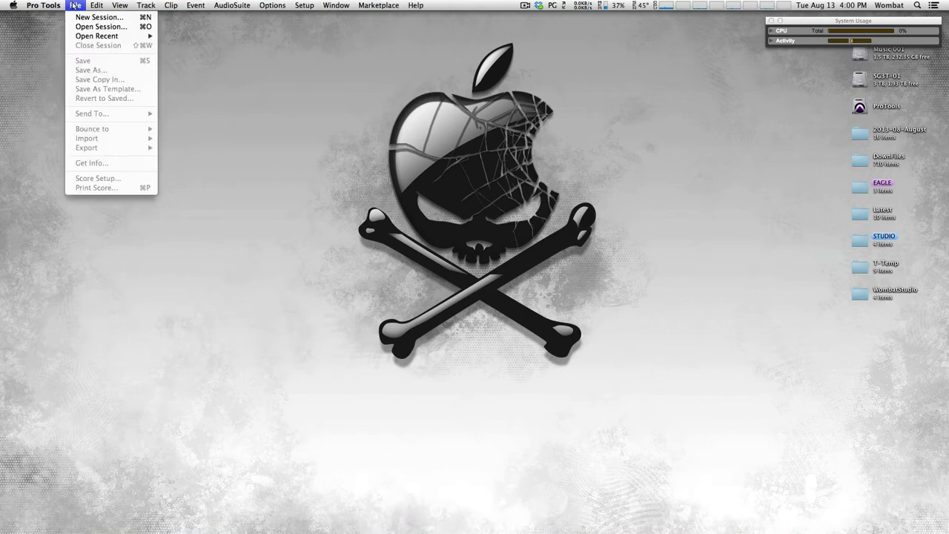
pyautogui.moveTo(96, 36)
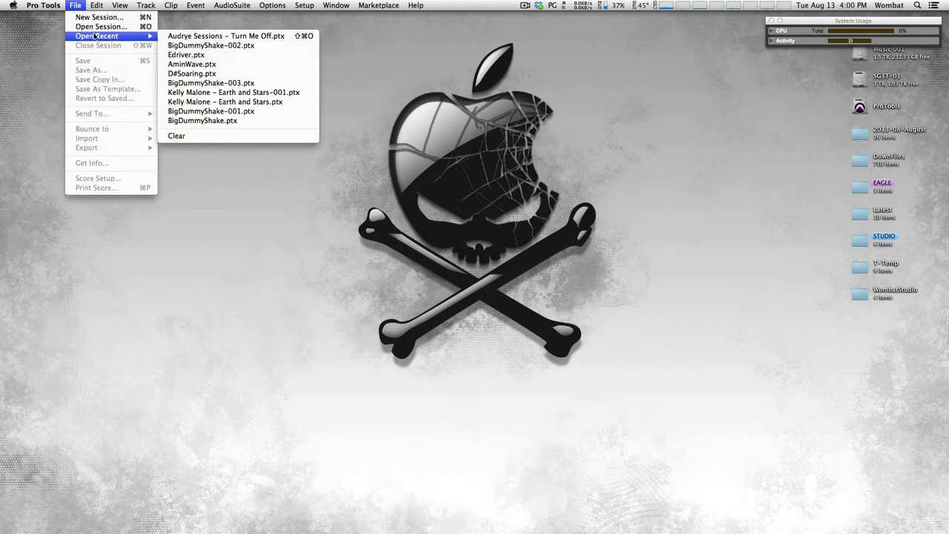
pyautogui.click(193, 55)
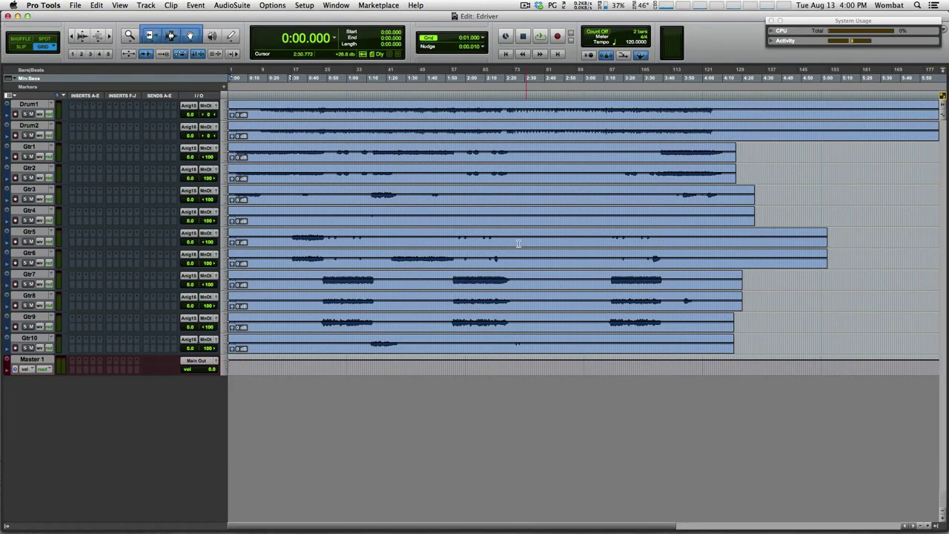
# Go through the recorded track pairs in turn, from Drum1 and Drum2 through Gtr9 and Gtr10.
pyautogui.click(34, 105)
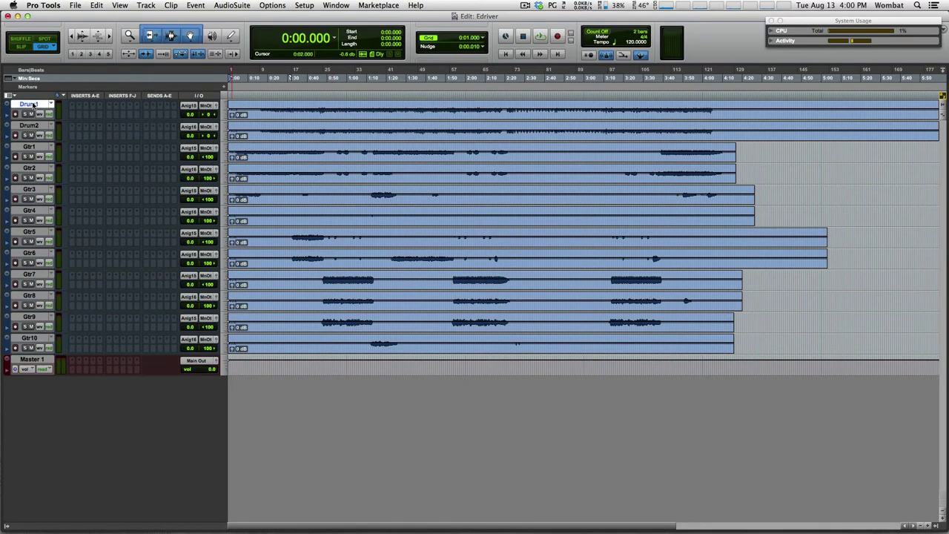
pyautogui.keyDown('shift'); pyautogui.click(31, 125); pyautogui.keyUp('shift')
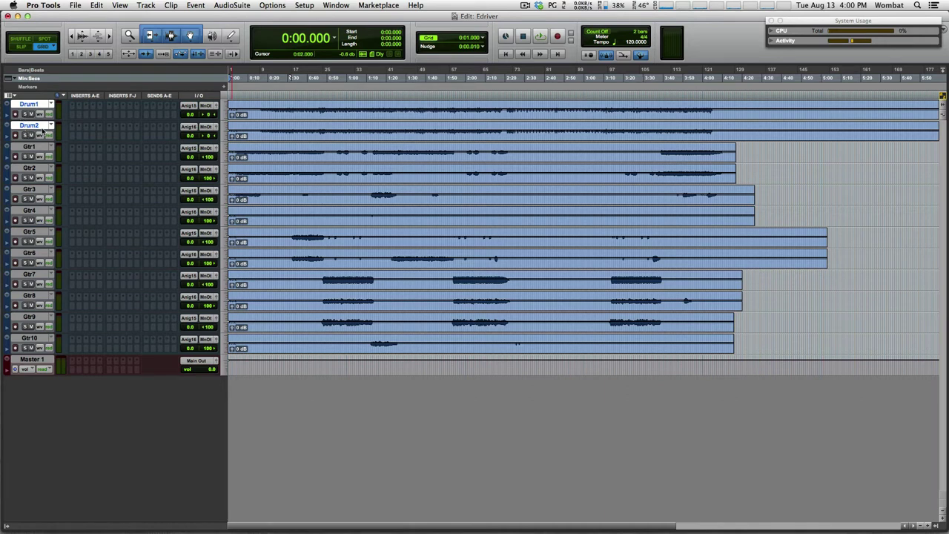
pyautogui.click(30, 148)
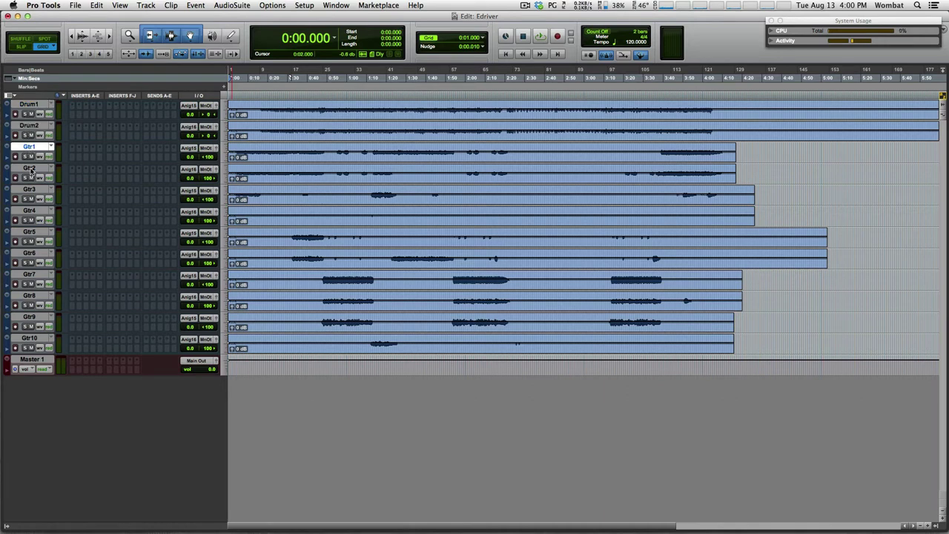
pyautogui.keyDown('shift'); pyautogui.click(31, 170); pyautogui.keyUp('shift')
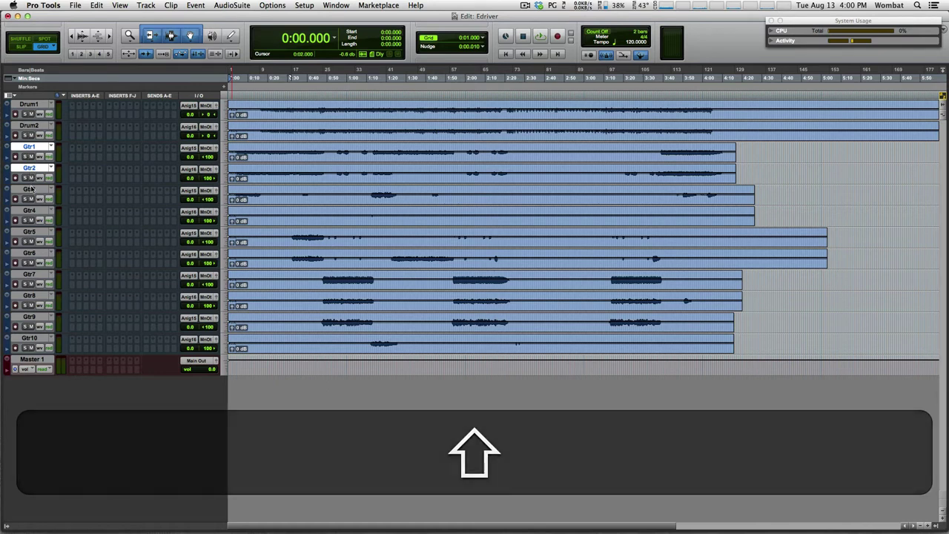
pyautogui.click(31, 190)
pyautogui.keyDown('shift'); pyautogui.click(31, 212); pyautogui.keyUp('shift')
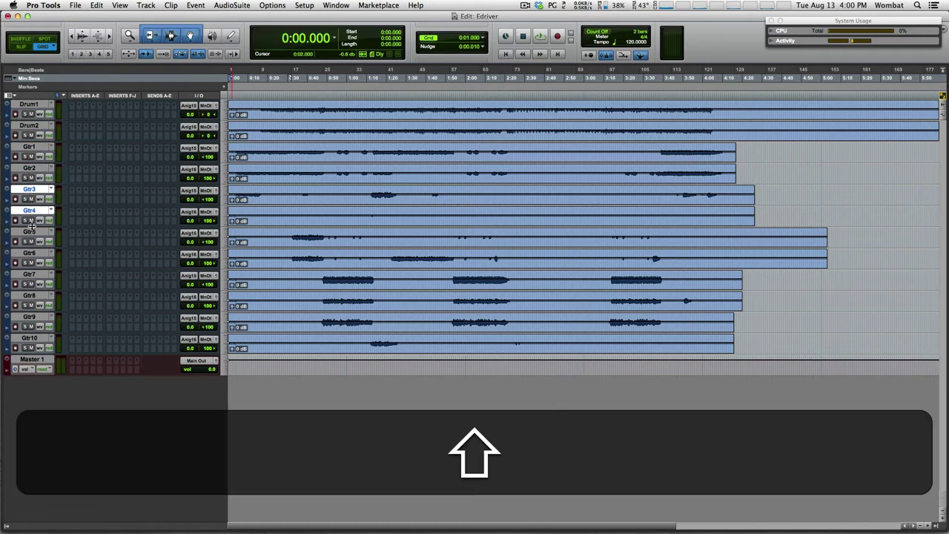
pyautogui.click(31, 232)
pyautogui.keyDown('shift'); pyautogui.click(31, 254); pyautogui.keyUp('shift')
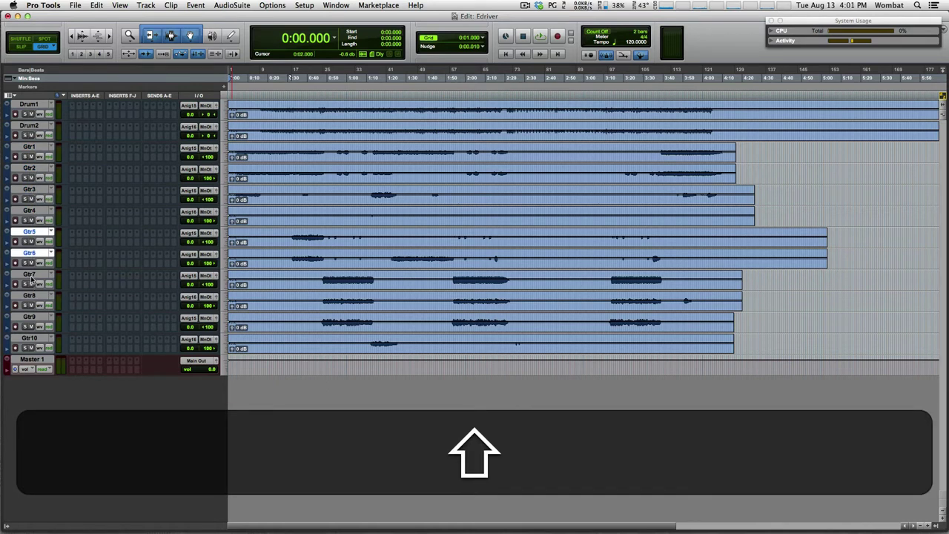
pyautogui.click(31, 275)
pyautogui.keyDown('shift'); pyautogui.click(33, 296); pyautogui.keyUp('shift')
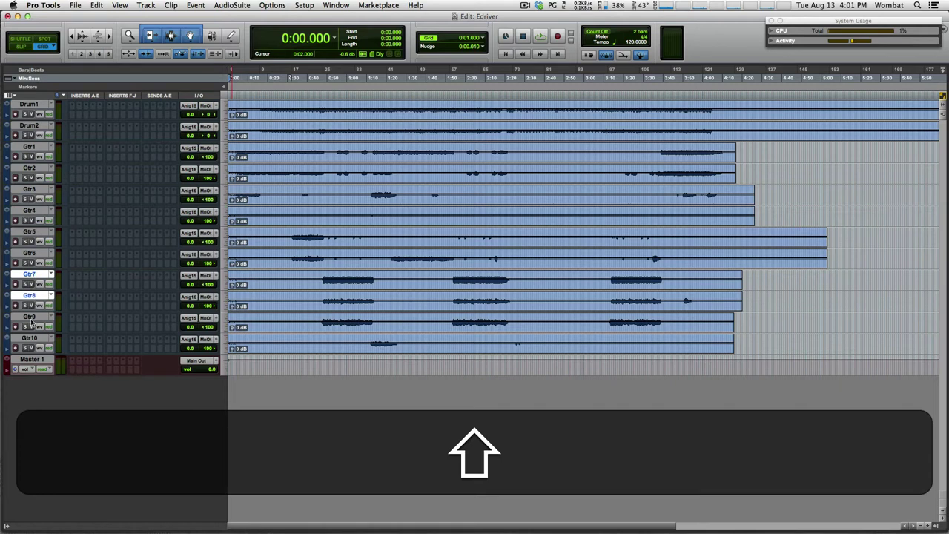
pyautogui.click(31, 318)
pyautogui.keyDown('shift'); pyautogui.click(31, 338); pyautogui.keyUp('shift')
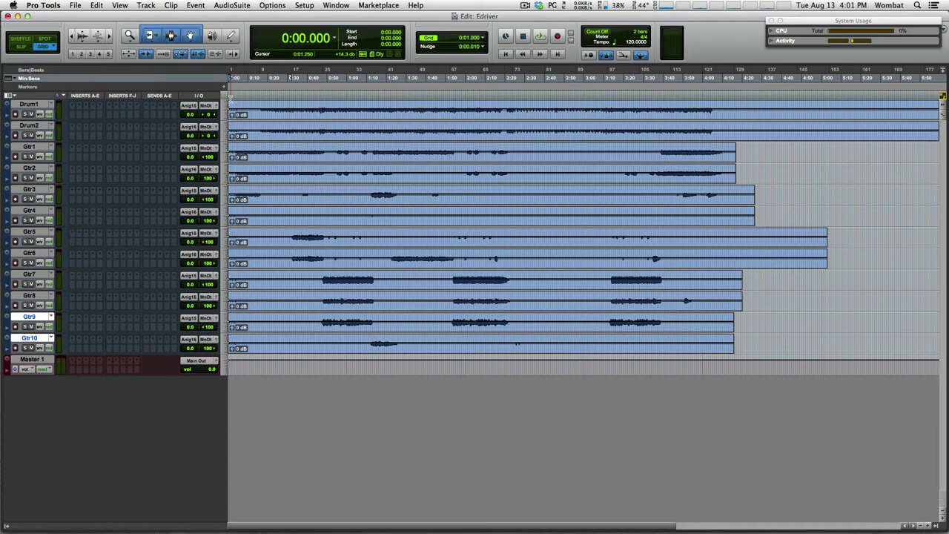
# Play the opening seconds of the session from the start to hear how the tracks line up.
pyautogui.press('t')
pyautogui.press('t')
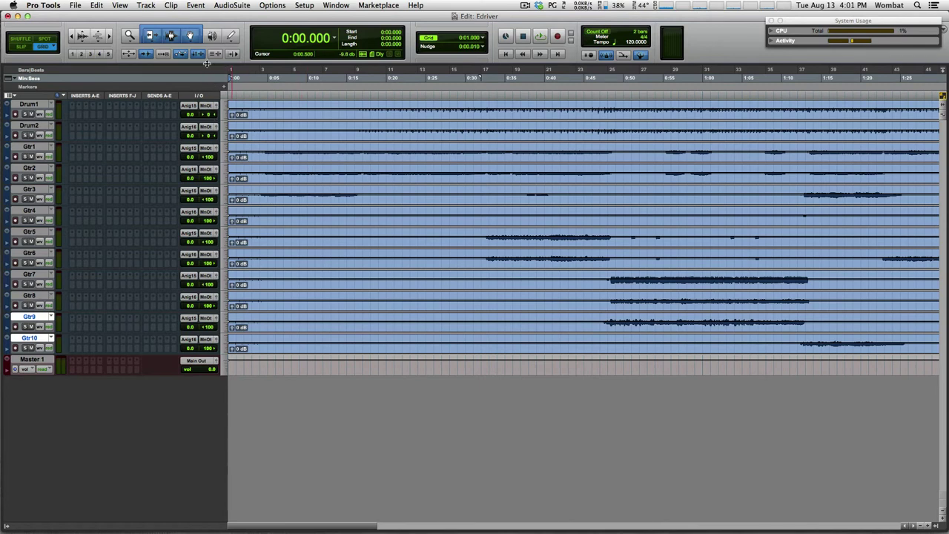
pyautogui.press('space')
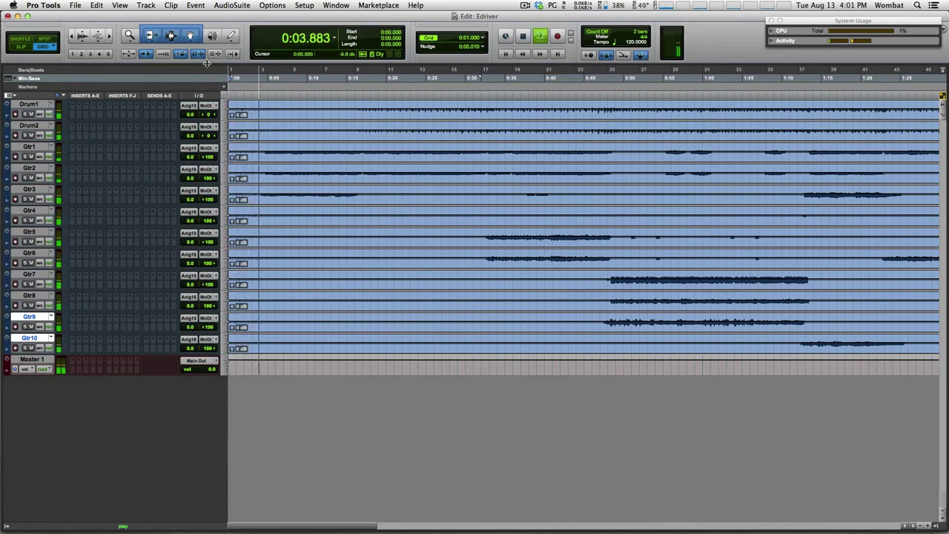
pyautogui.press('space')
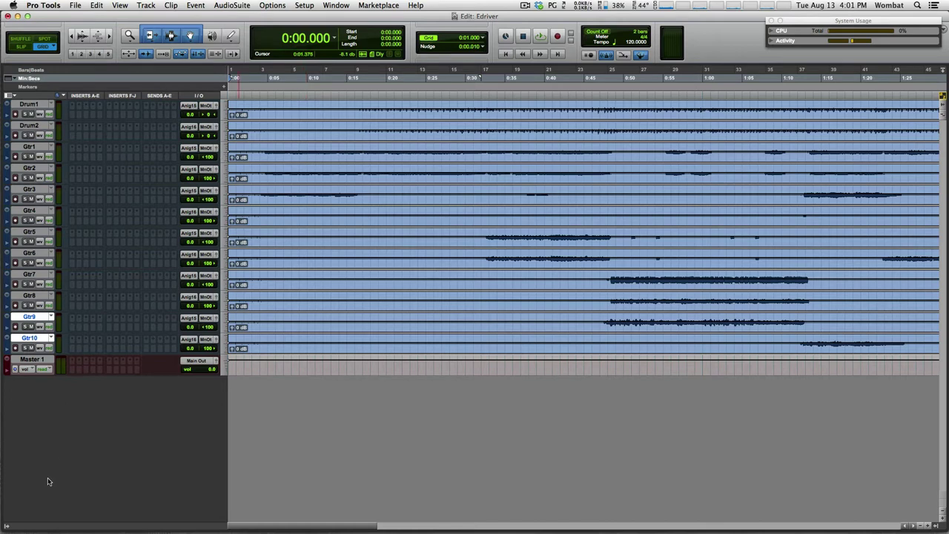
# Show the track and group lists and create a group from Drum1 and Drum2.
pyautogui.click(6, 526)
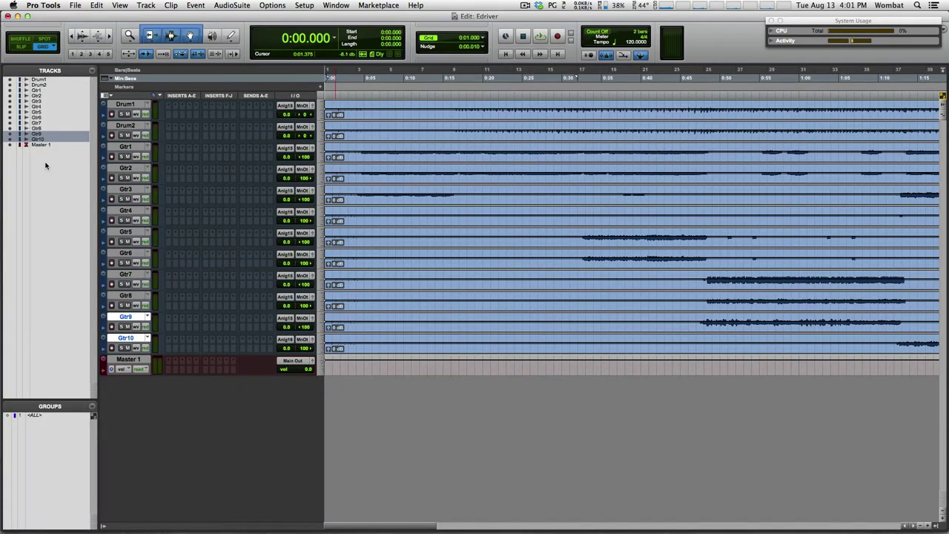
pyautogui.click(129, 107)
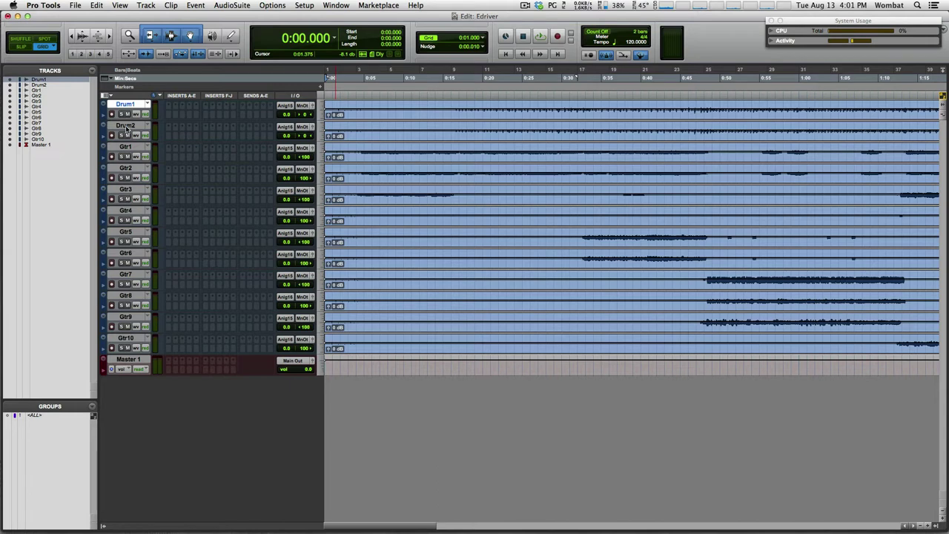
pyautogui.keyDown('shift'); pyautogui.click(126, 128); pyautogui.keyUp('shift')
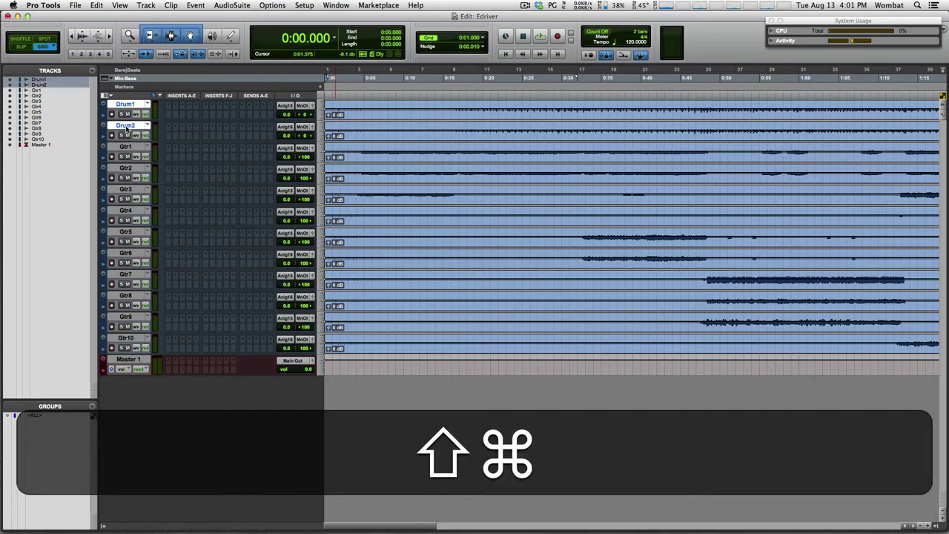
pyautogui.press('super+g')
pyautogui.press('Return')
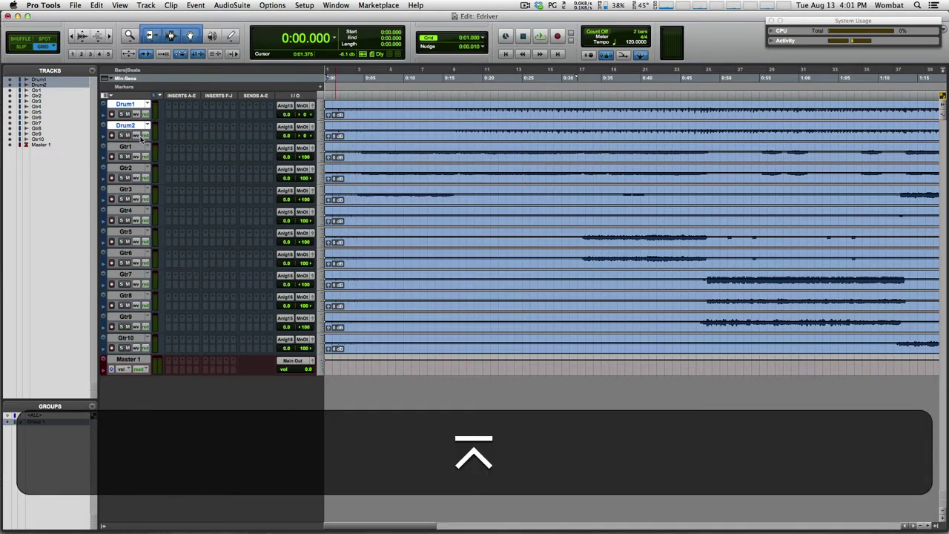
# Create one group from Gtr1 and Gtr2 and a separate group from Gtr3 and Gtr4.
pyautogui.click(132, 147)
pyautogui.keyDown('shift'); pyautogui.click(127, 169); pyautogui.keyUp('shift')
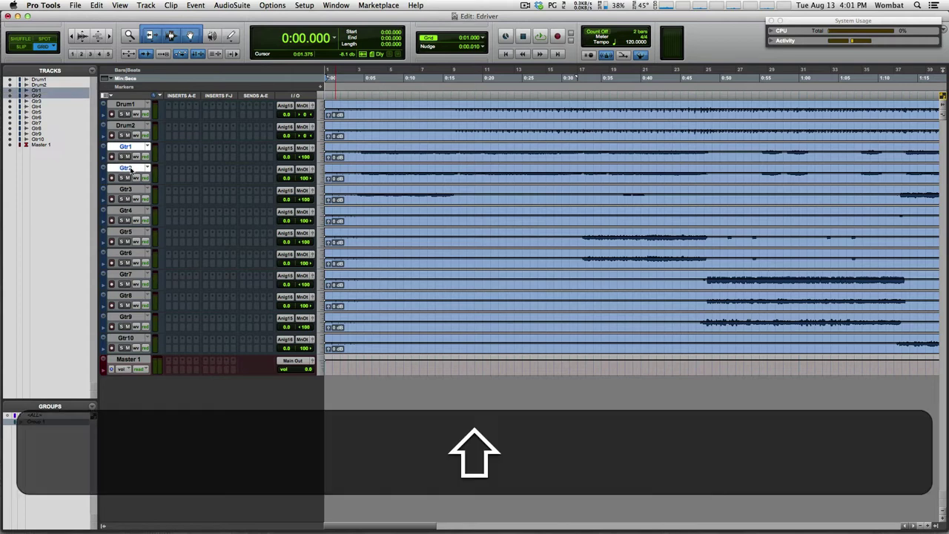
pyautogui.press('super+g')
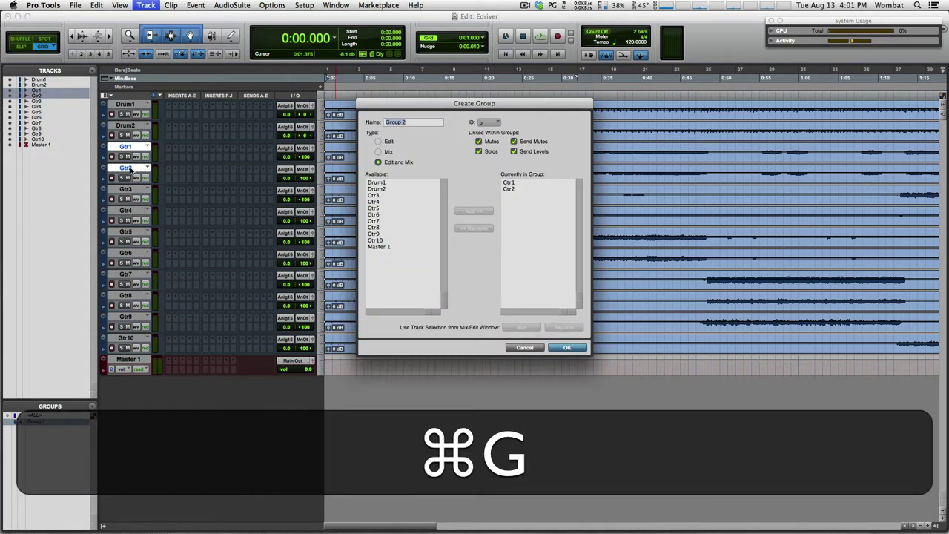
pyautogui.press('super+Return')
pyautogui.click(131, 190)
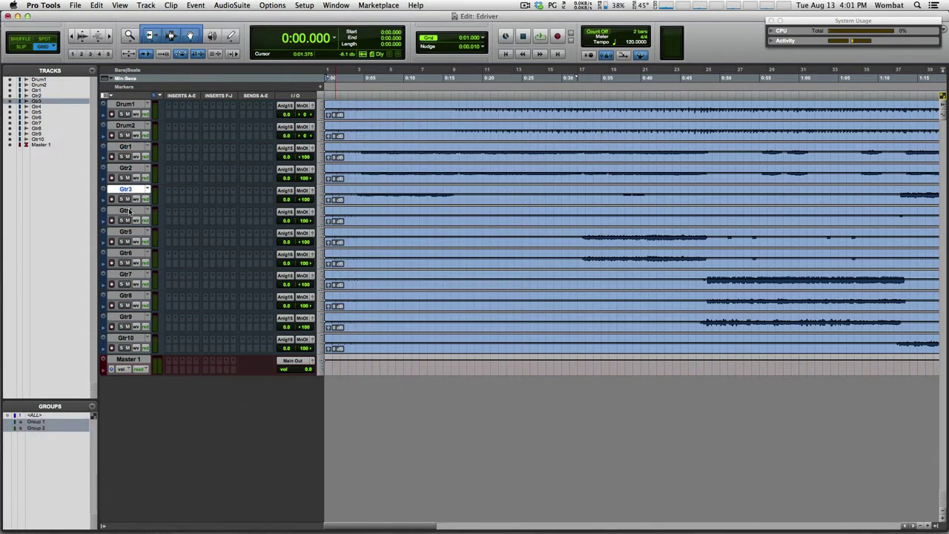
pyautogui.keyDown('shift'); pyautogui.click(128, 211); pyautogui.keyUp('shift')
pyautogui.press('super+g')
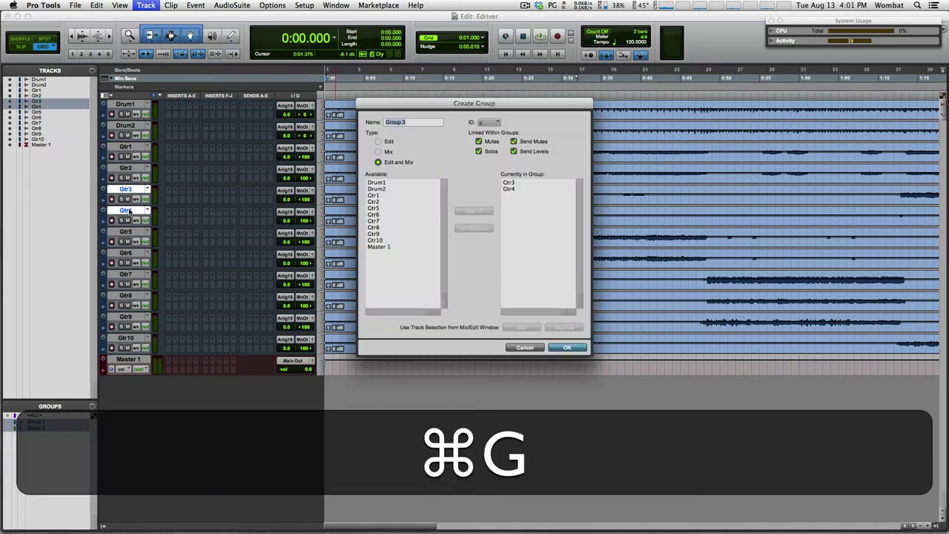
pyautogui.press('super+Return')
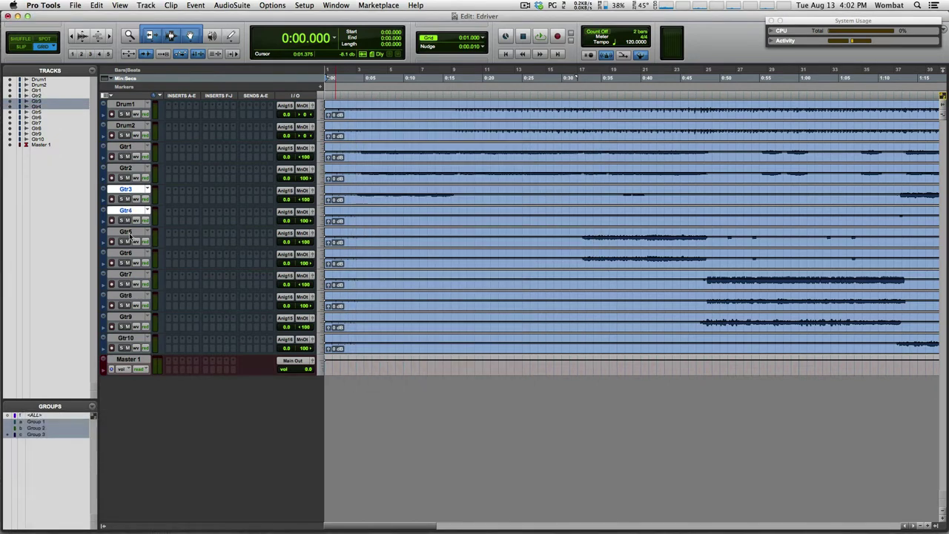
# Create one group from Gtr5 and Gtr6 and a separate group from Gtr7 and Gtr8.
pyautogui.click(129, 236)
pyautogui.keyDown('shift'); pyautogui.click(129, 256); pyautogui.keyUp('shift')
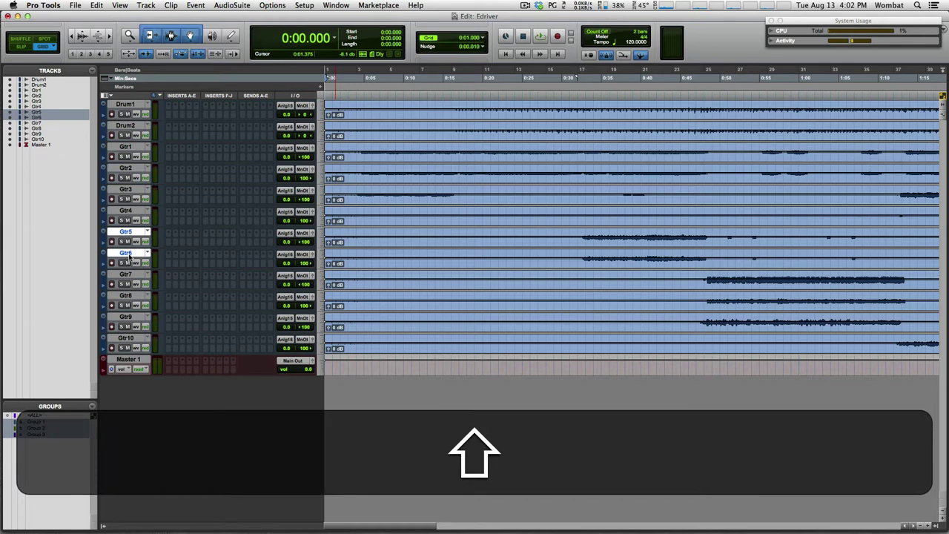
pyautogui.press('shift+super+g')
pyautogui.press('super+Return')
pyautogui.click(128, 275)
pyautogui.keyDown('shift'); pyautogui.click(126, 295); pyautogui.keyUp('shift')
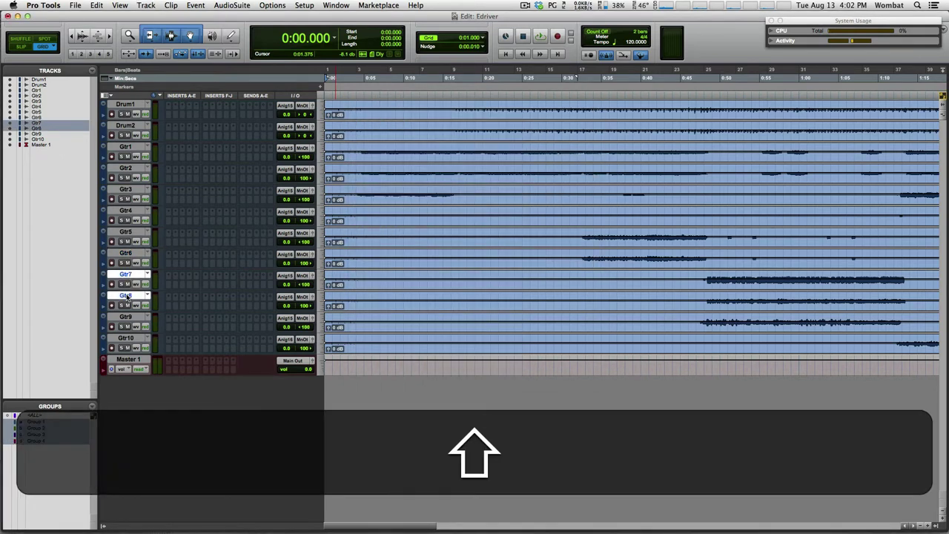
pyautogui.press('super+g')
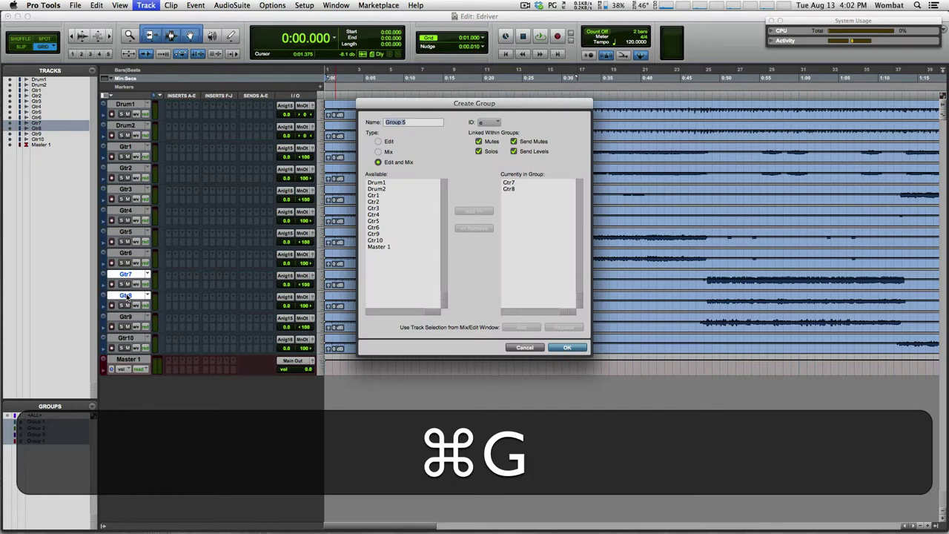
pyautogui.press('Return')
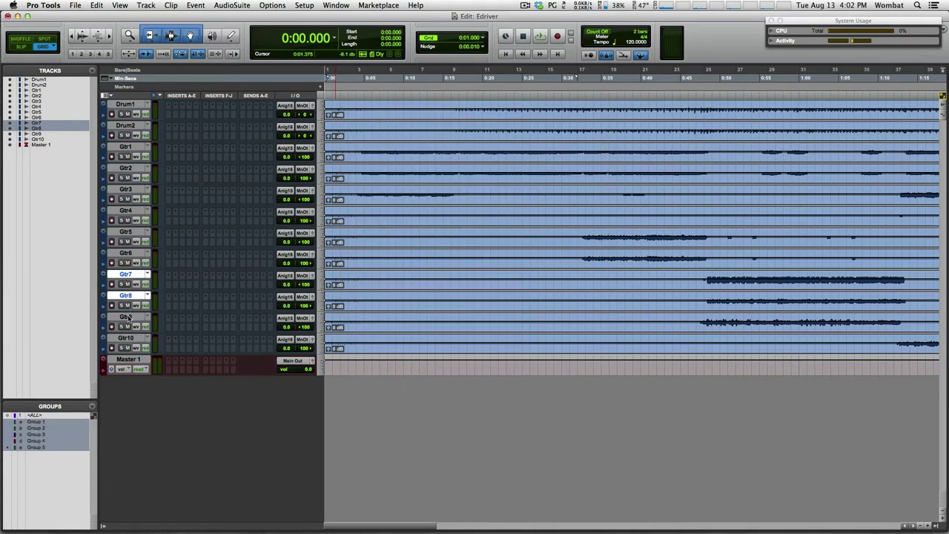
# Create a group from the last guitar pair, Gtr9 and Gtr10.
pyautogui.click(127, 318)
pyautogui.keyDown('shift'); pyautogui.click(126, 338); pyautogui.keyUp('shift')
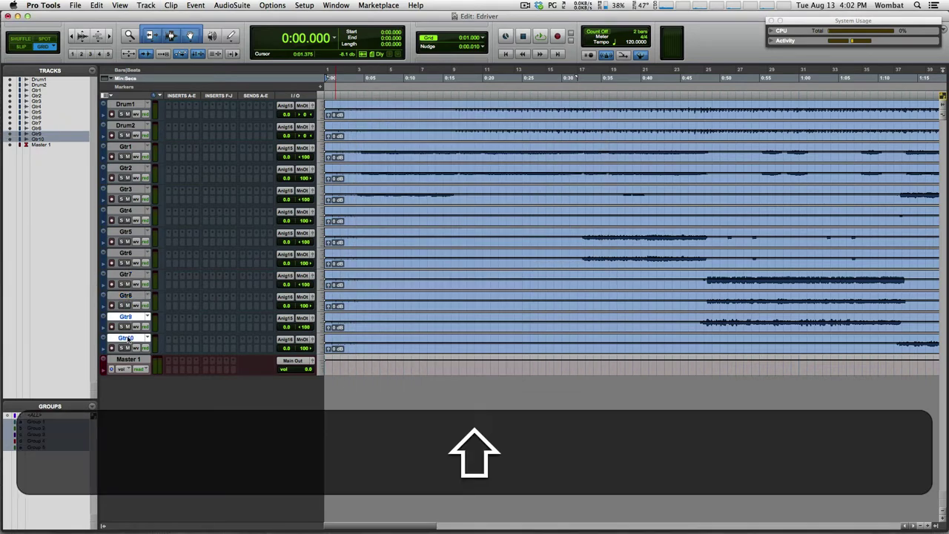
pyautogui.press('super+g')
pyautogui.press('super+Return')
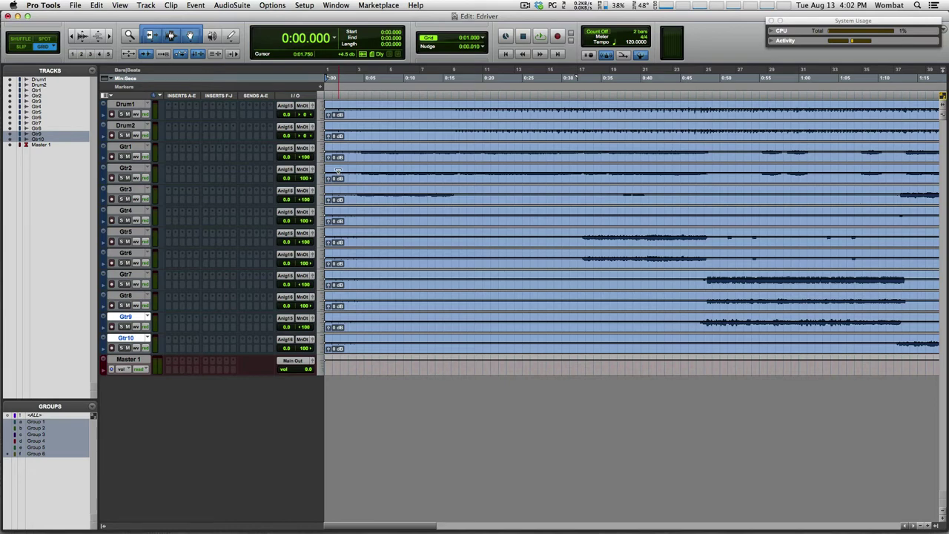
# Increase the vertical waveform zoom on all audio tracks to reveal the quiet count-in hits.
pyautogui.press('alt+super')
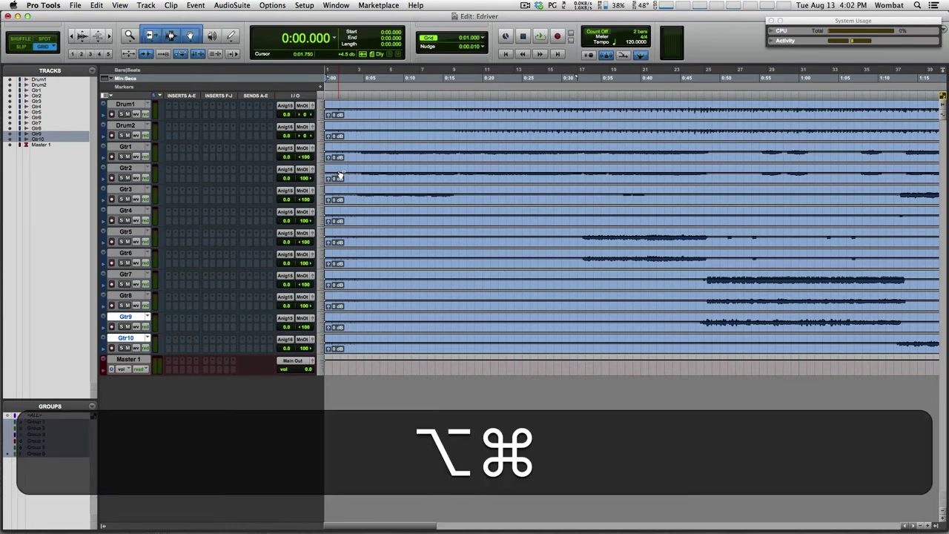
pyautogui.press('alt+super+bracketright')
pyautogui.press('alt+super+bracketright')
pyautogui.press('alt+super+bracketright')
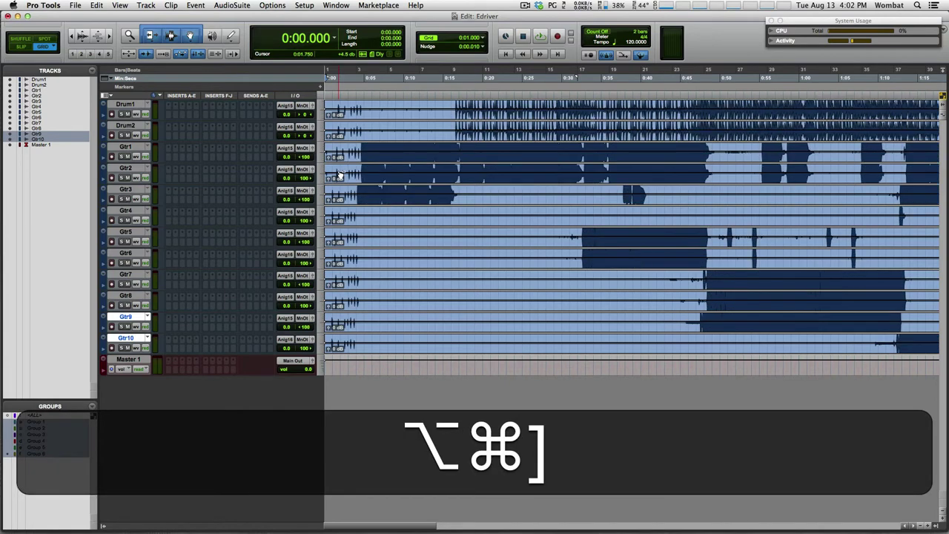
pyautogui.press('alt+super+bracketright')
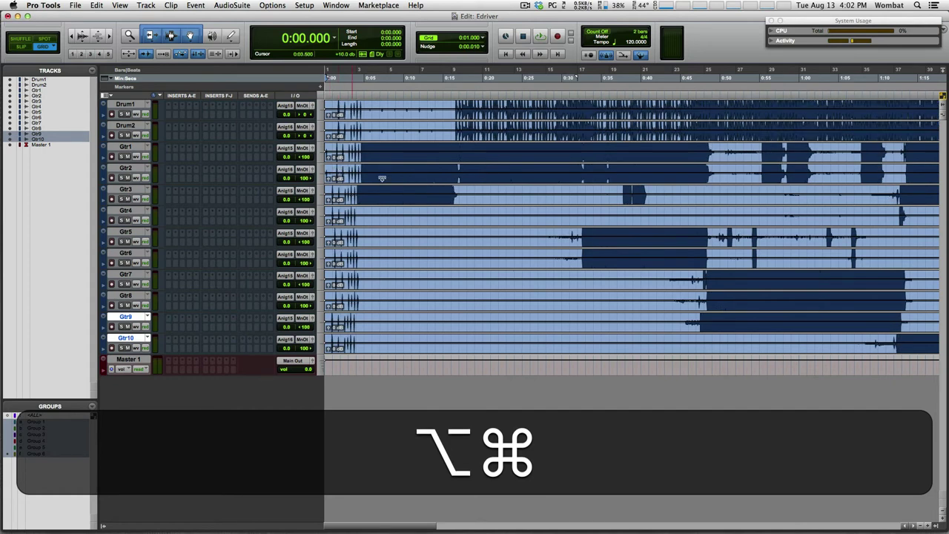
# Play the session from the start to hear the count-in hits of all tracks against each other.
pyautogui.press('t')
pyautogui.press('t')
pyautogui.press('t')
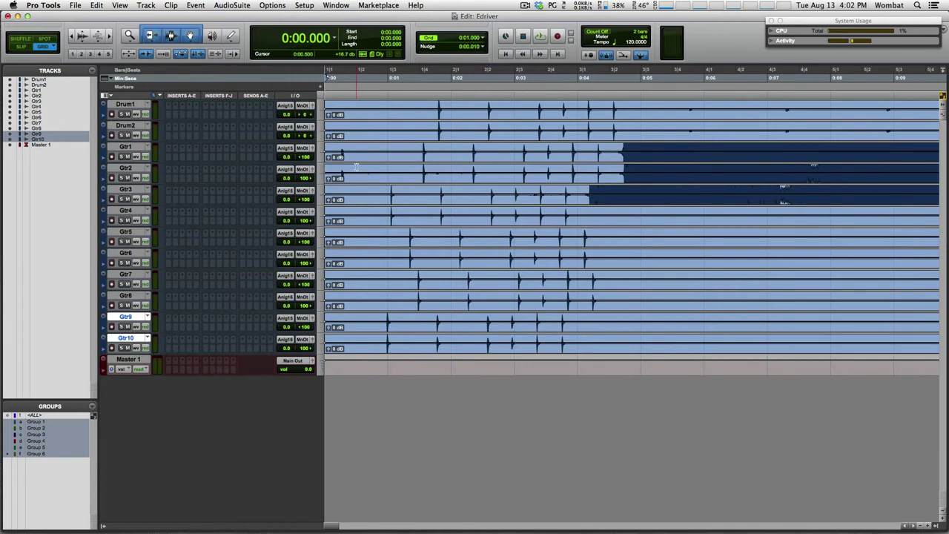
pyautogui.press('space')
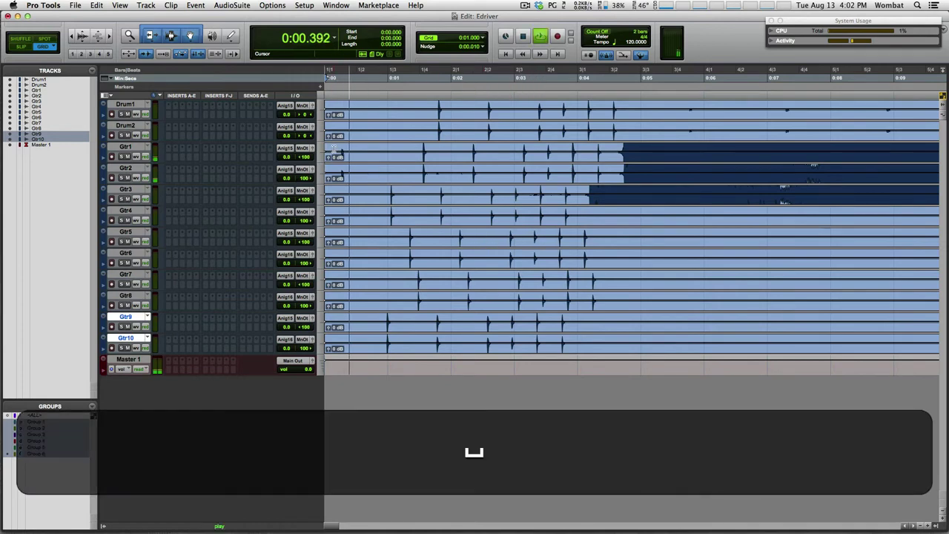
pyautogui.press('space')
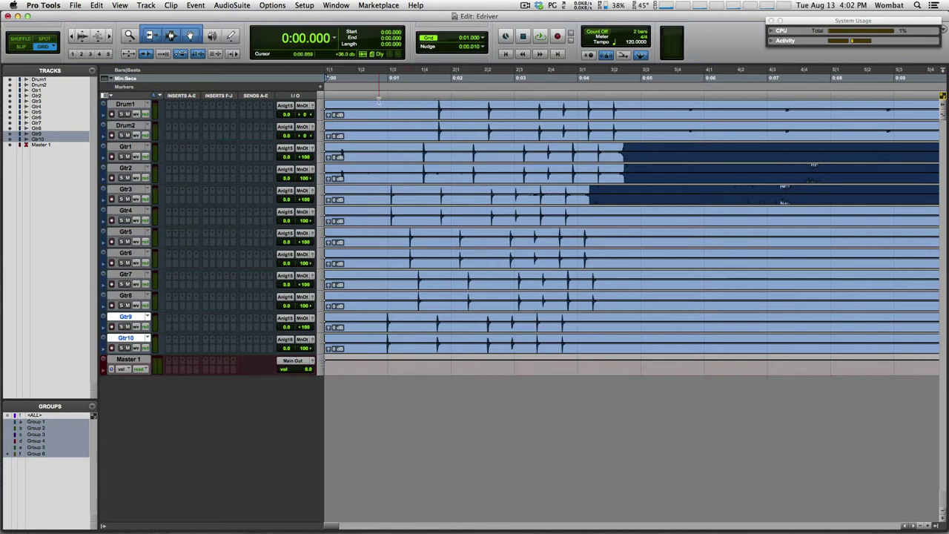
# In Slip mode, trim the start of the Drum1 and Drum2 clips to their first count-in hit after 0:01.000.
pyautogui.click(145, 55)
pyautogui.click(398, 107)
pyautogui.click(22, 47)
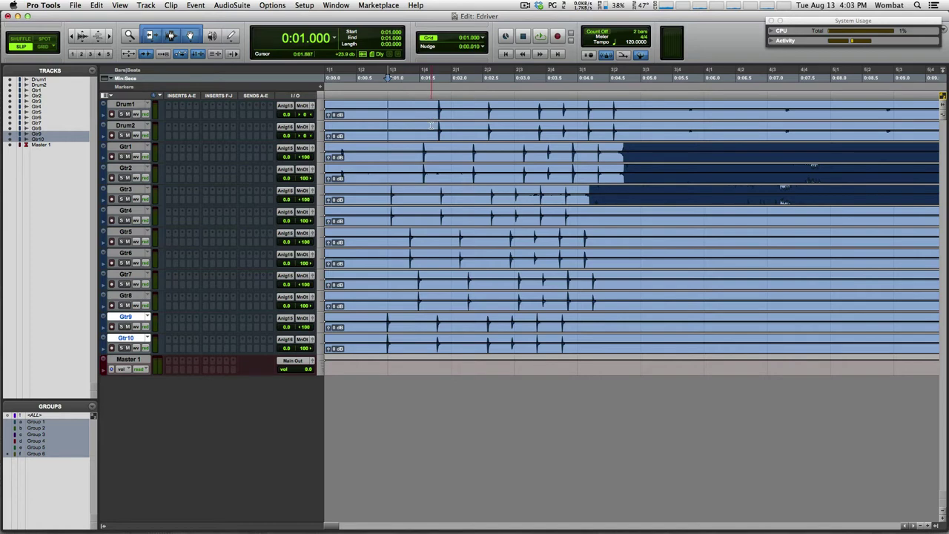
pyautogui.press('Tab')
pyautogui.press('a')
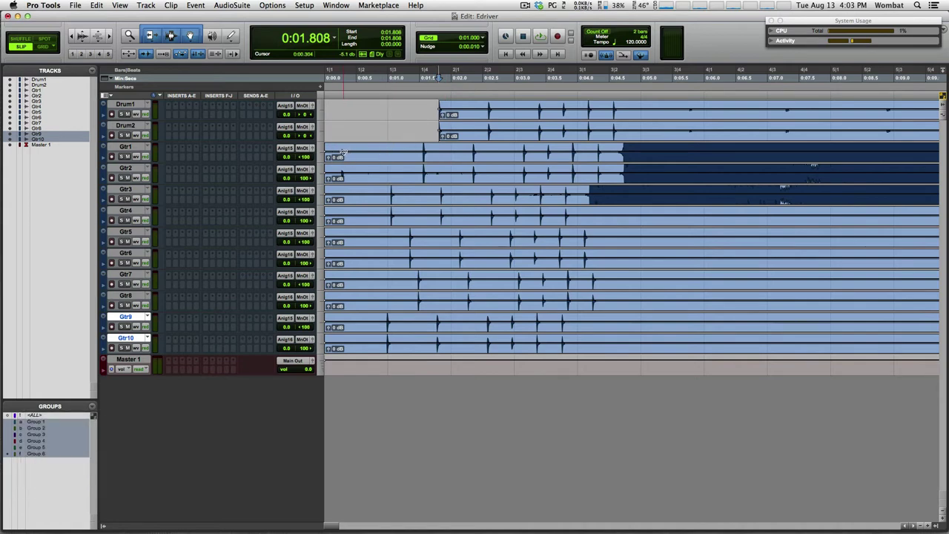
# Trim the starts of the Gtr1/Gtr2 and Gtr3/Gtr4 clips to each pair's first count-in transient.
pyautogui.click(386, 149)
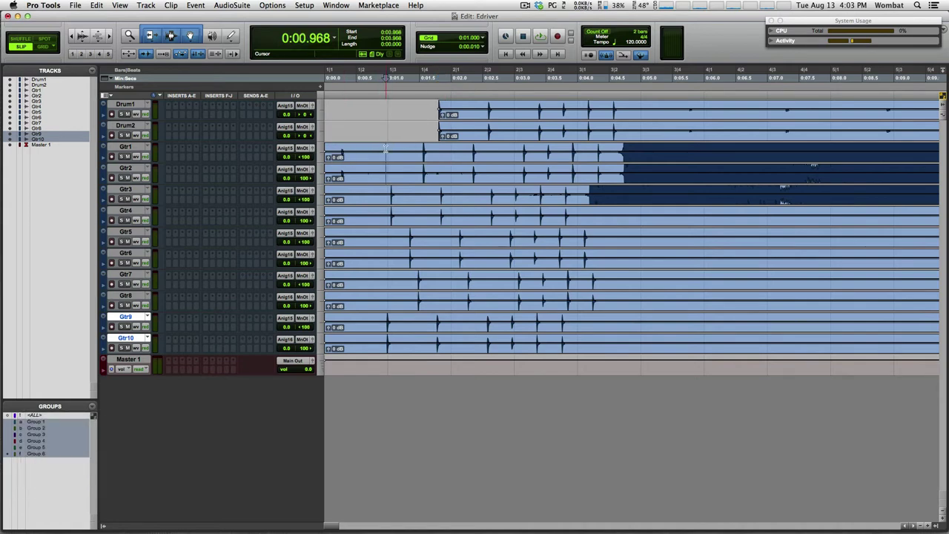
pyautogui.press('Tab')
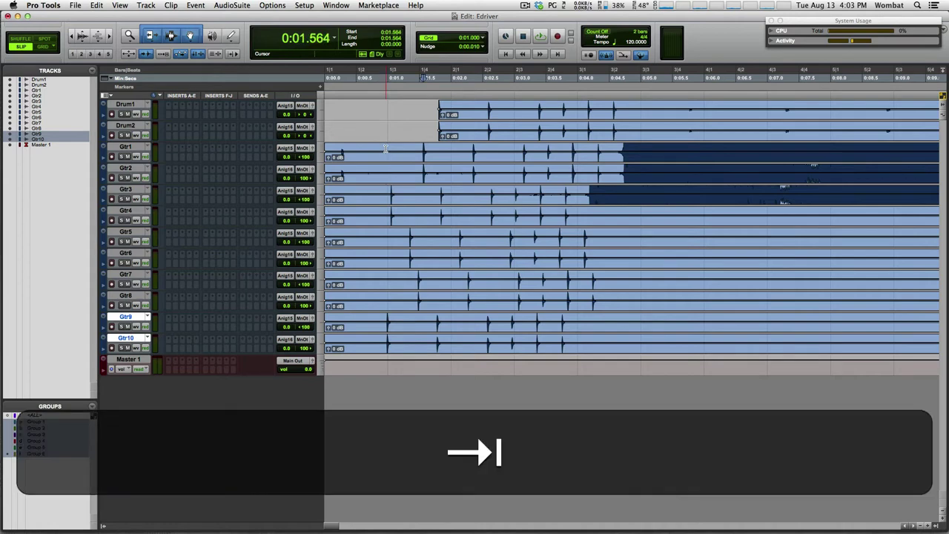
pyautogui.press('a')
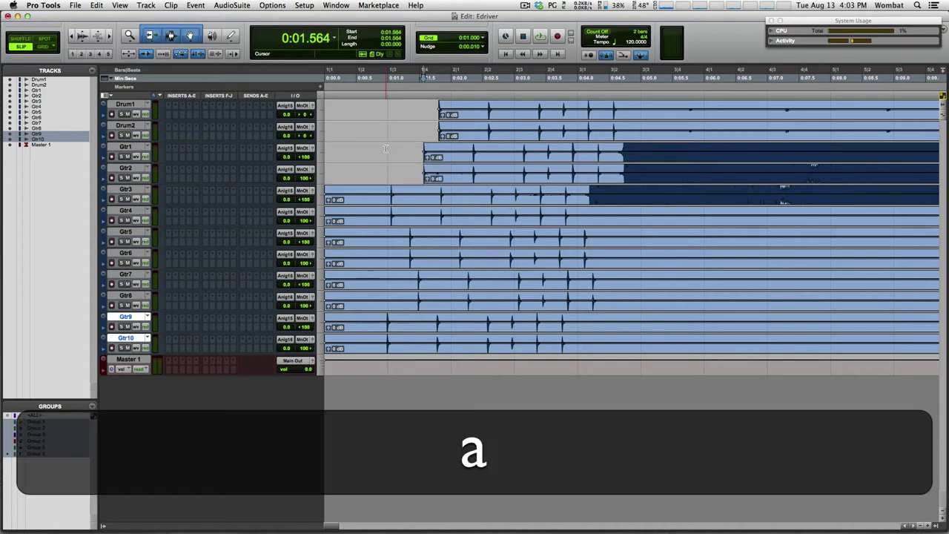
pyautogui.click(366, 193)
pyautogui.press('Tab')
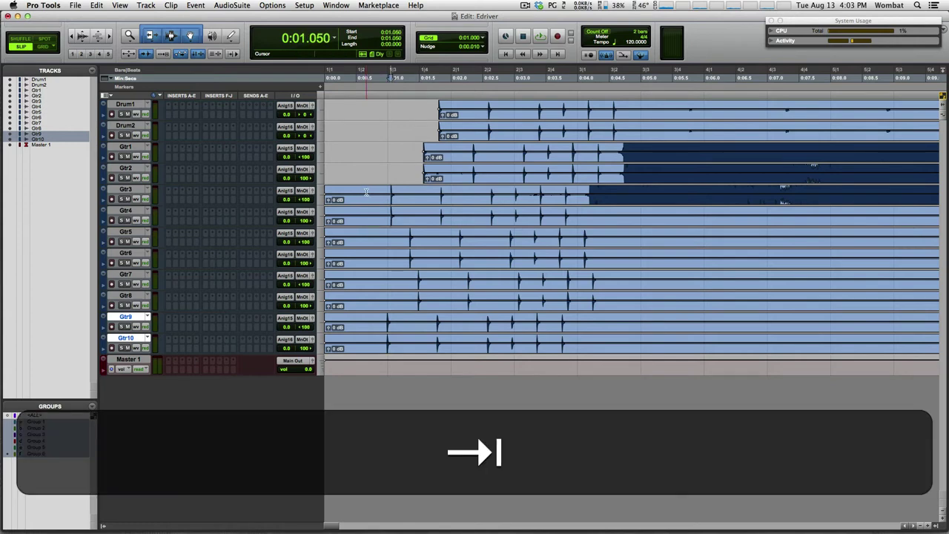
pyautogui.press('a')
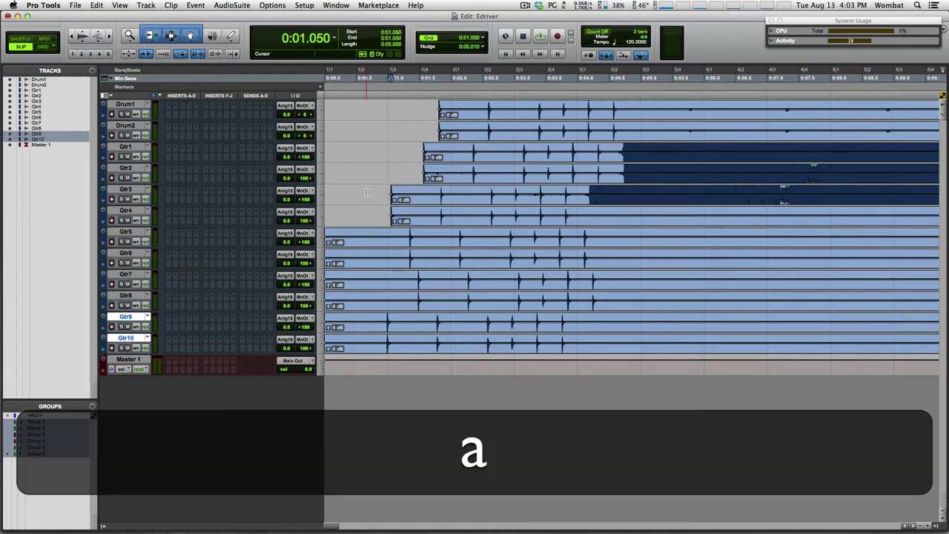
# Trim the starts of the Gtr5/Gtr6 and Gtr7/Gtr8 clips to each pair's first count-in transient.
pyautogui.click(371, 234)
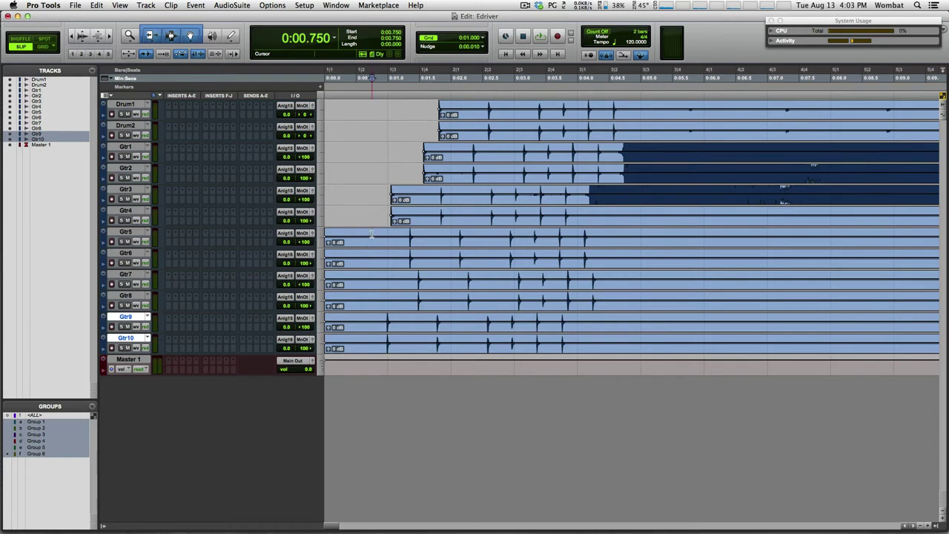
pyautogui.press('Tab')
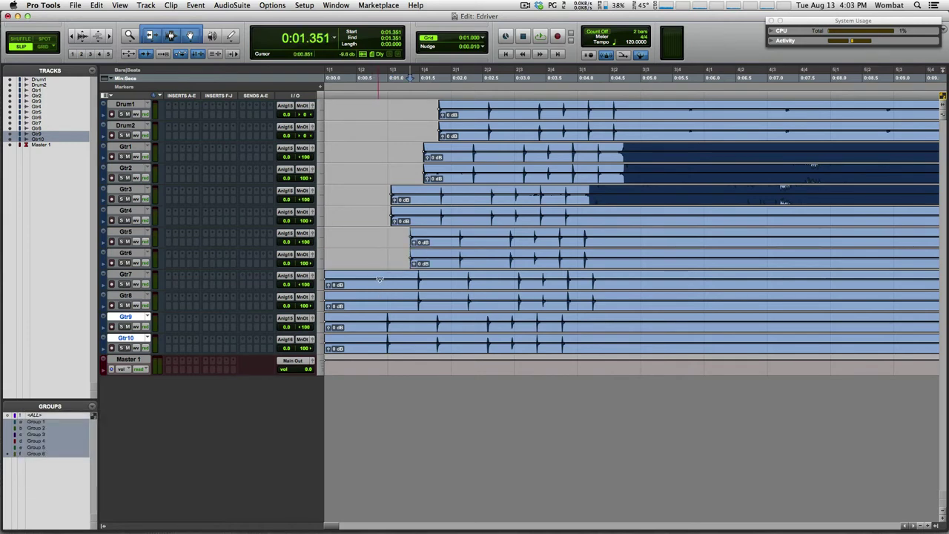
pyautogui.click(382, 276)
pyautogui.press('Tab')
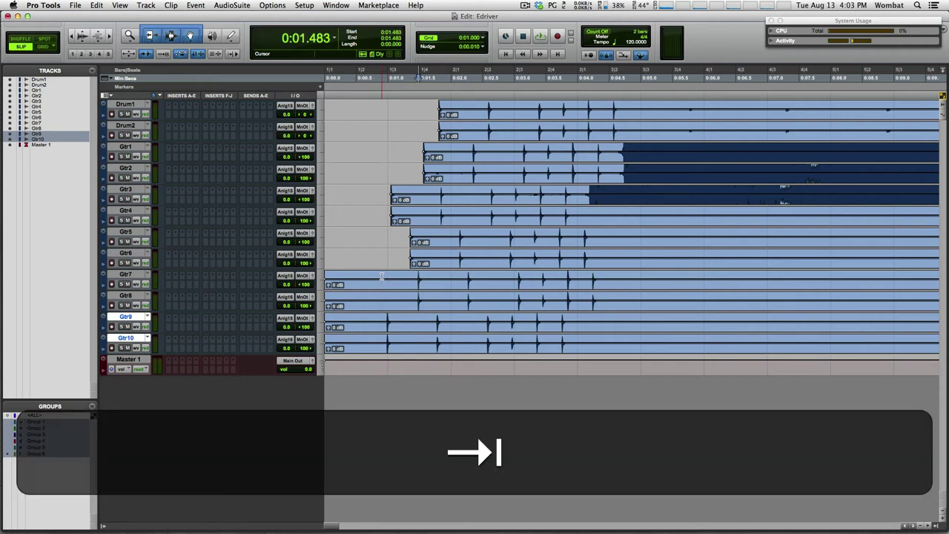
pyautogui.press('a')
# Trim the start of the Gtr9 and Gtr10 clips to their first count-in transient.
pyautogui.click(371, 319)
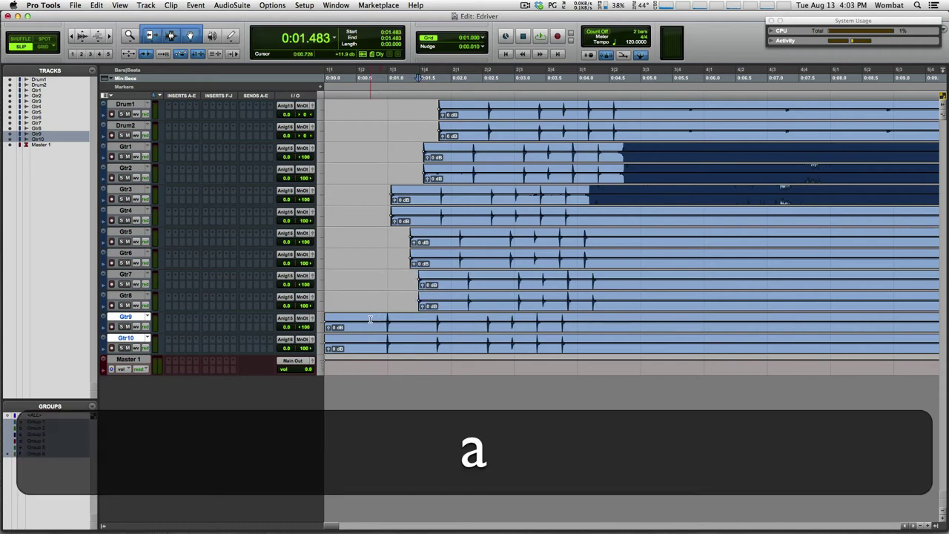
pyautogui.press('a')
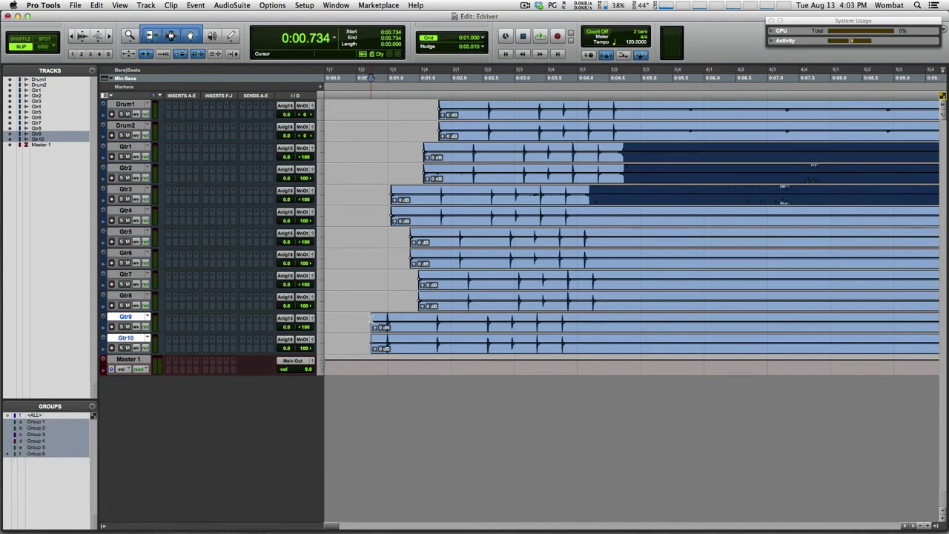
pyautogui.press('Tab')
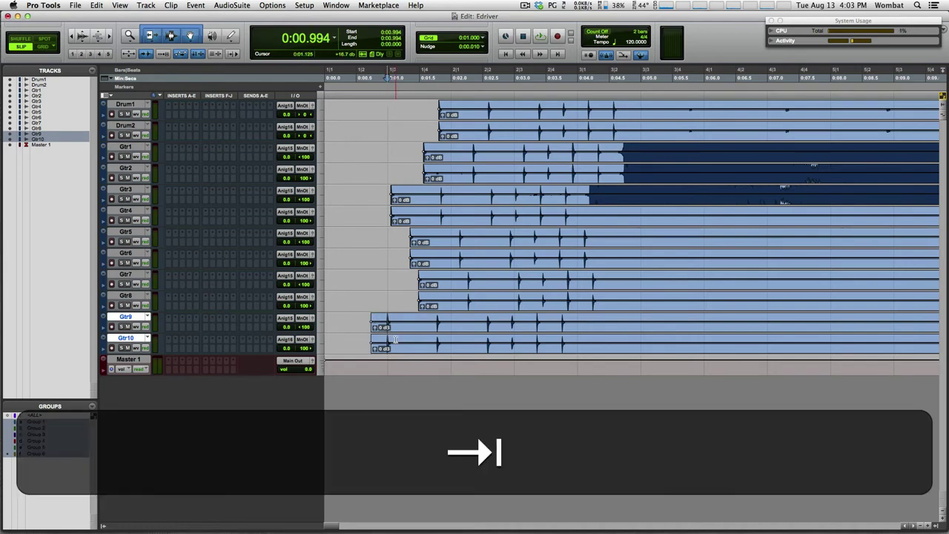
pyautogui.press('a')
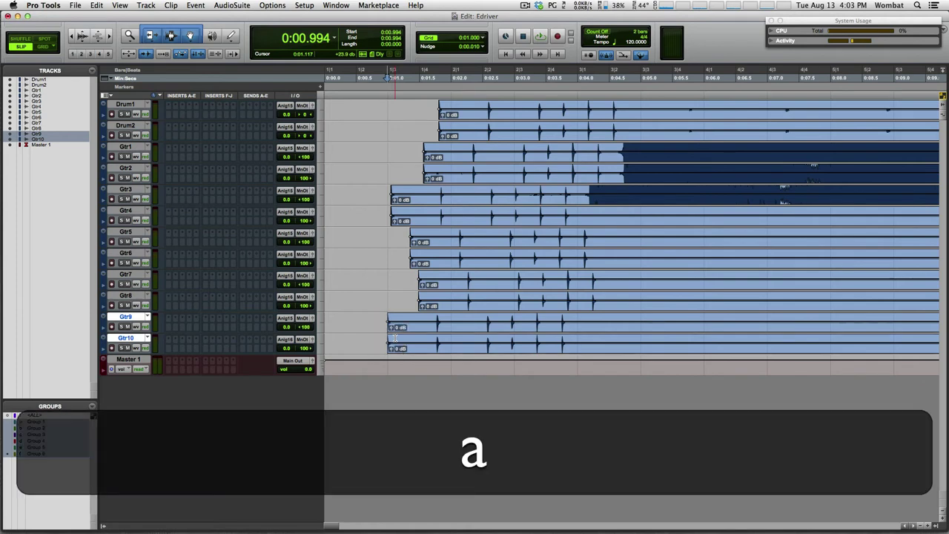
# In Grid mode, move the trimmed Drum1/Drum2 and Gtr1/Gtr2 clips so they start at 0:01.000.
pyautogui.click(43, 45)
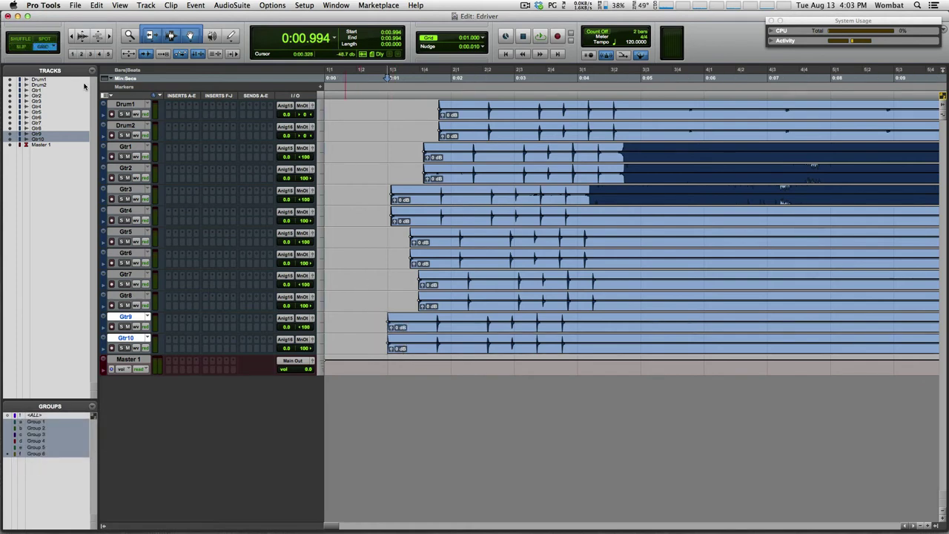
pyautogui.click(461, 133)
pyautogui.keyDown('ctrl'); pyautogui.click(421, 140); pyautogui.keyUp('ctrl')
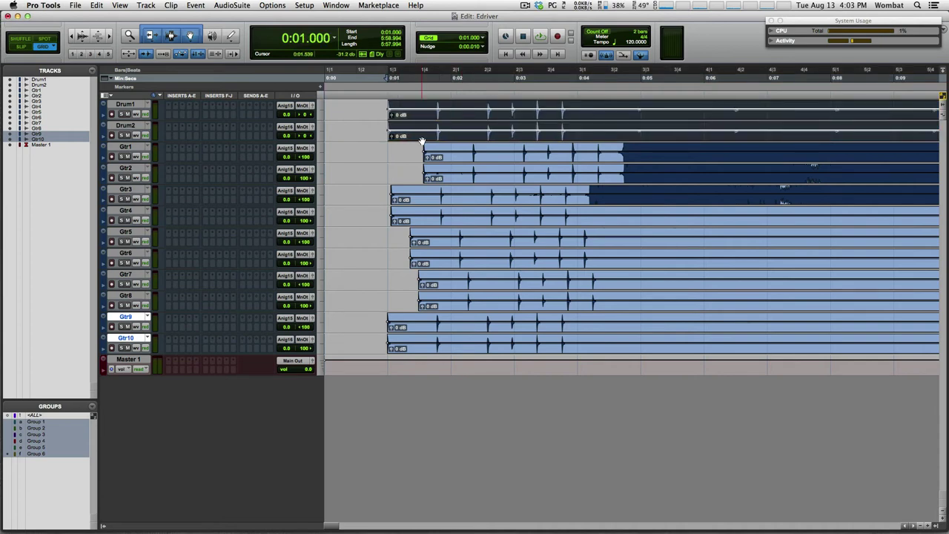
pyautogui.click(456, 180)
pyautogui.keyDown('ctrl'); pyautogui.click(437, 178); pyautogui.keyUp('ctrl')
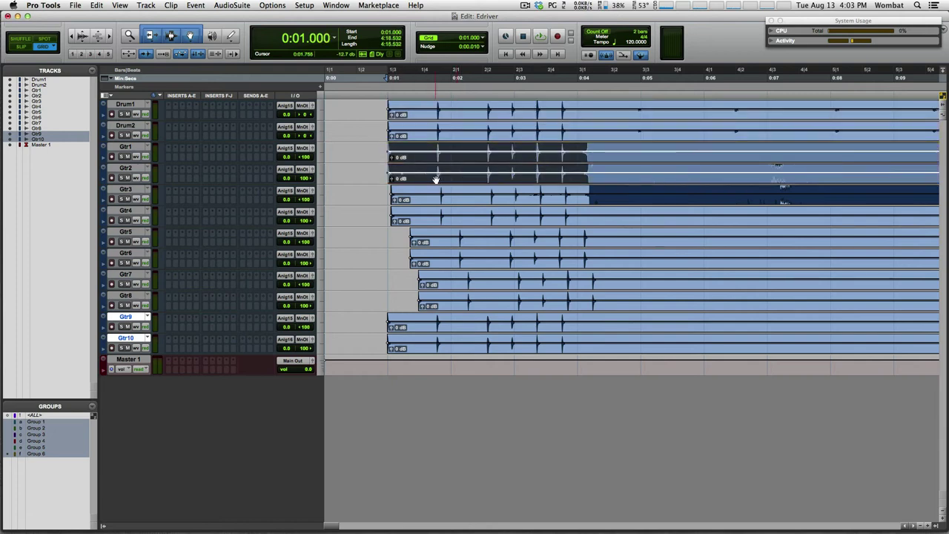
# Move the trimmed Gtr3/Gtr4 and Gtr5/Gtr6 clips so they start at 0:01.000.
pyautogui.click(455, 222)
pyautogui.keyDown('ctrl'); pyautogui.click(451, 221); pyautogui.keyUp('ctrl')
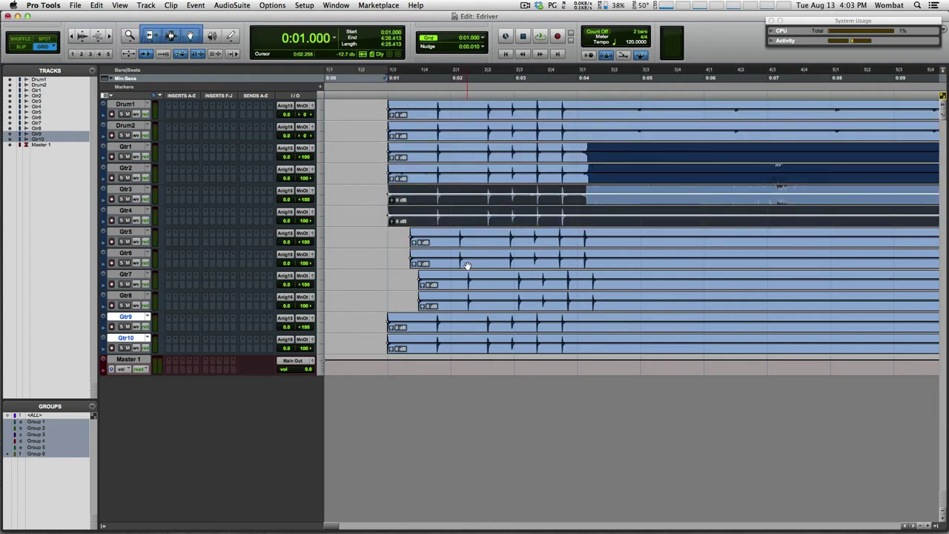
pyautogui.click(466, 264)
pyautogui.keyDown('ctrl'); pyautogui.click(448, 264); pyautogui.keyUp('ctrl')
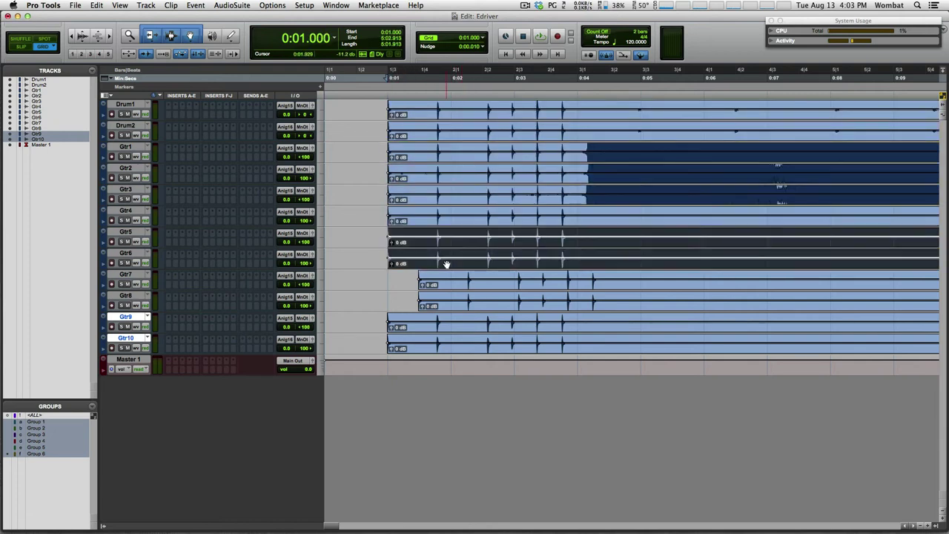
# Move the trimmed Gtr7/Gtr8 and Gtr9/Gtr10 clips so they start at 0:01.000.
pyautogui.click(456, 308)
pyautogui.keyDown('ctrl'); pyautogui.click(445, 308); pyautogui.keyUp('ctrl')
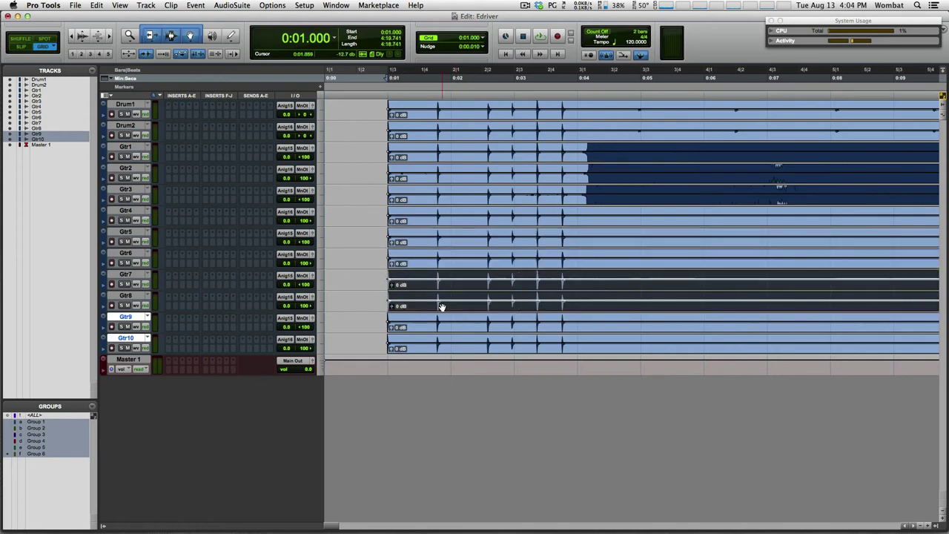
pyautogui.click(457, 349)
pyautogui.keyDown('ctrl'); pyautogui.click(467, 348); pyautogui.keyUp('ctrl')
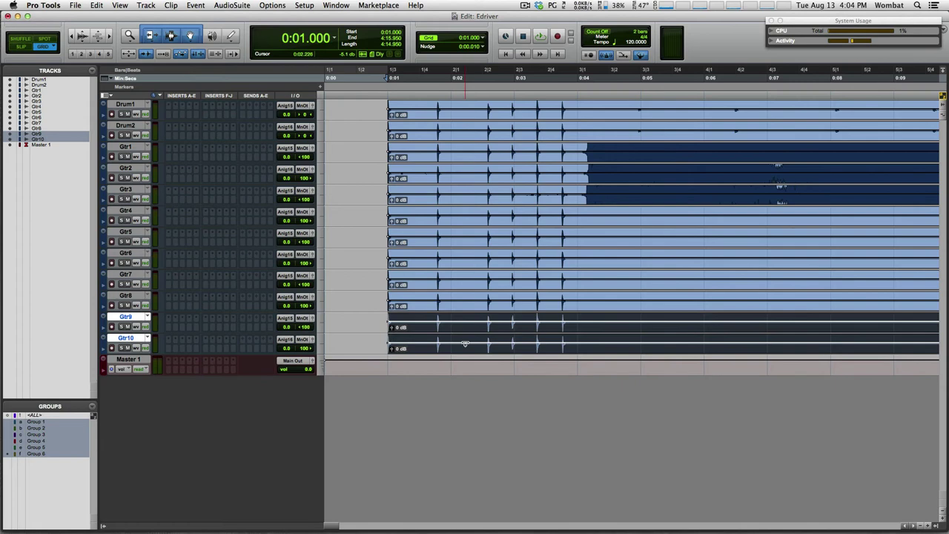
# Play the session from 0:01.000 to check that the count-in hits of all tracks coincide.
pyautogui.click(380, 108)
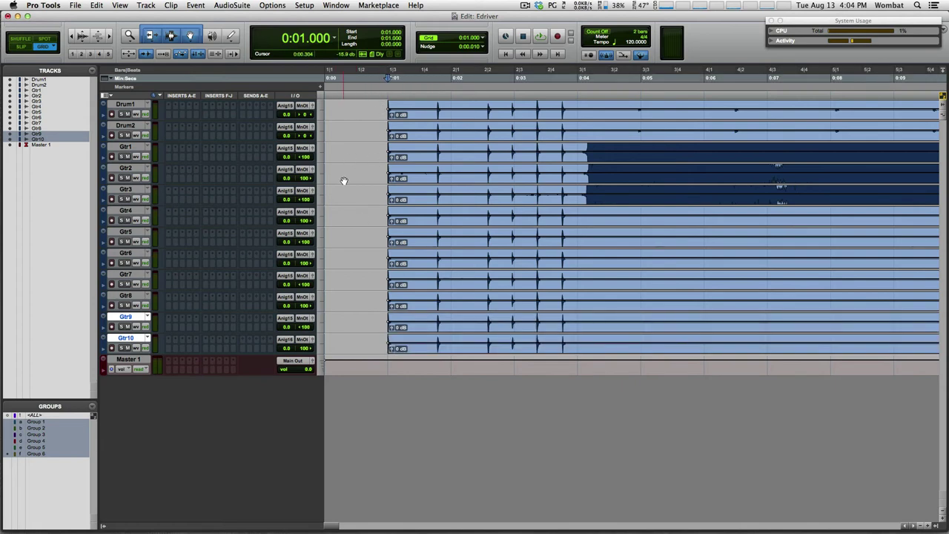
pyautogui.press('space')
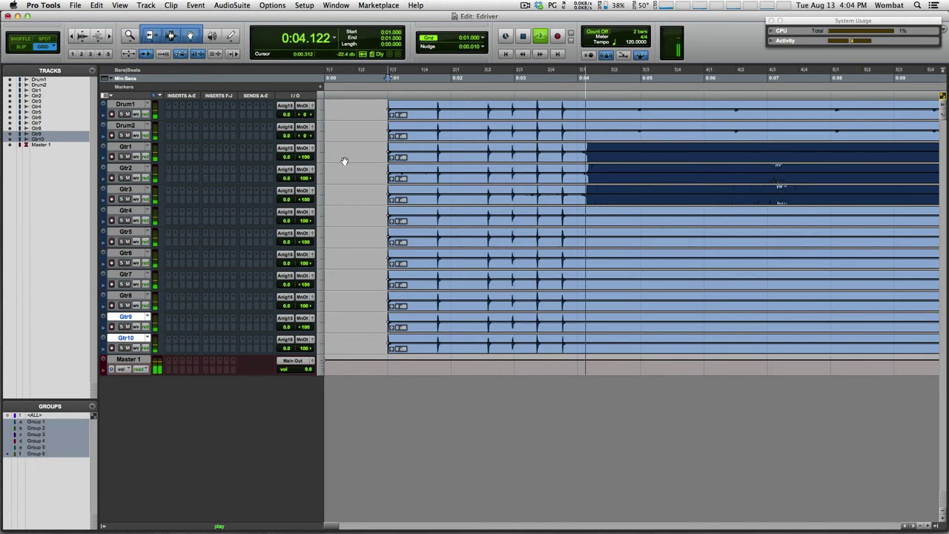
pyautogui.press('space')
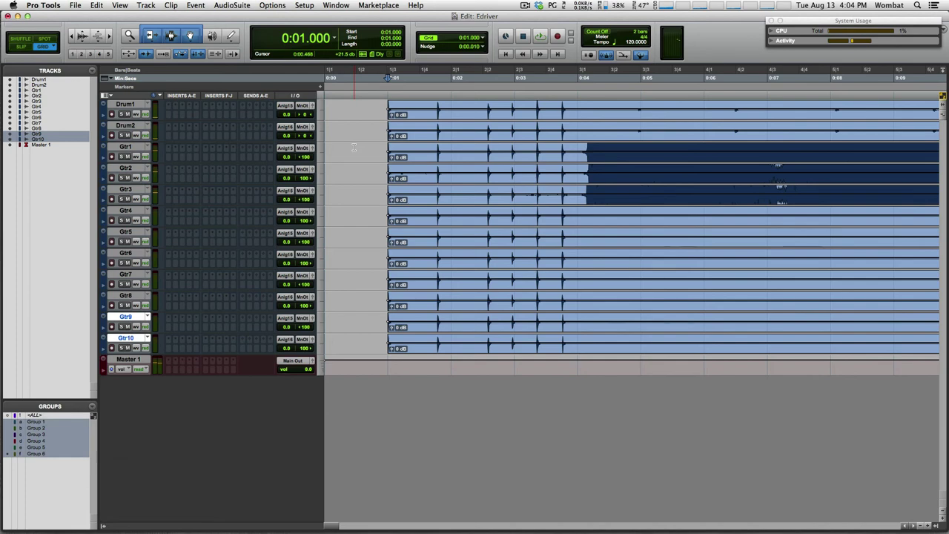
# Show the full session length, look over the paired drum and guitar channels in the Mix window, and return to the Edit window.
pyautogui.hotkey('alt', 'a')
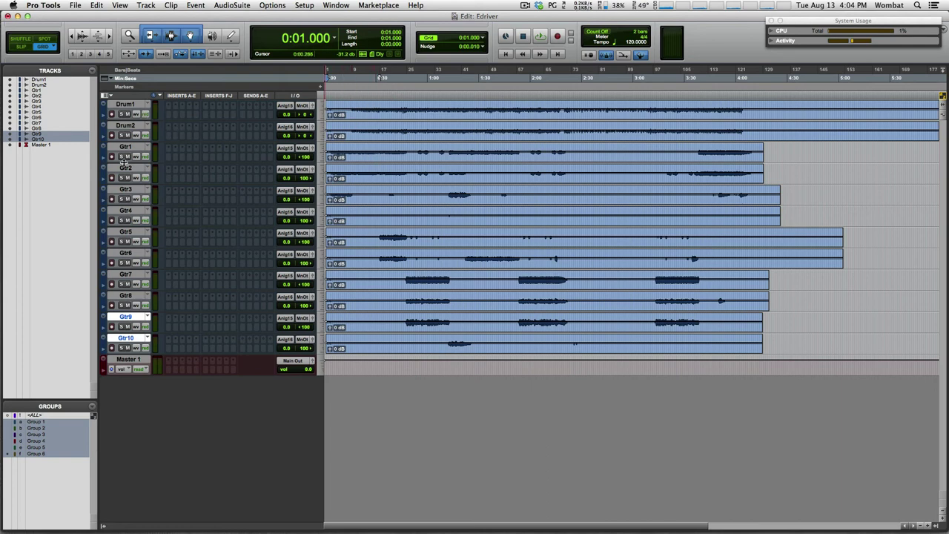
pyautogui.press('super')
pyautogui.press('super+equal')
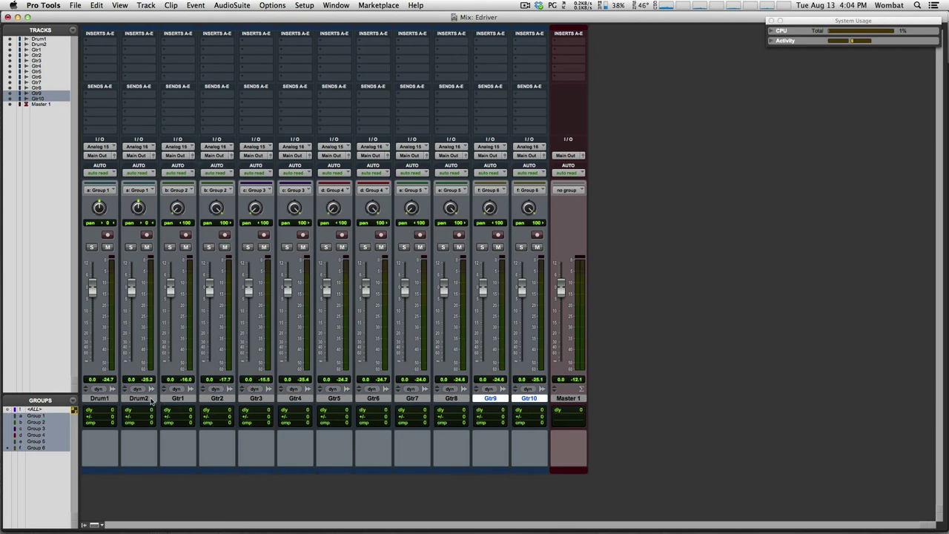
pyautogui.click(100, 398)
pyautogui.click(139, 398)
pyautogui.click(188, 399)
pyautogui.click(224, 401)
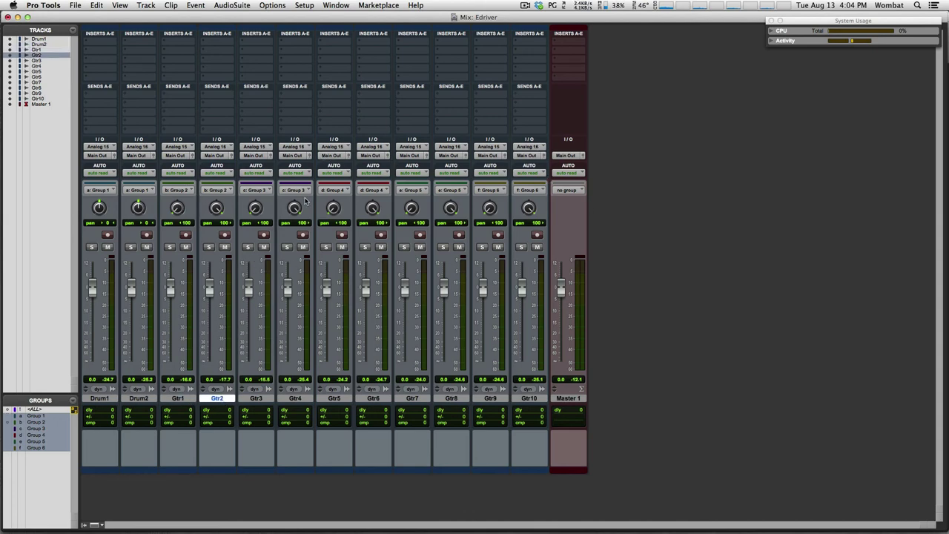
pyautogui.press('super+equal')
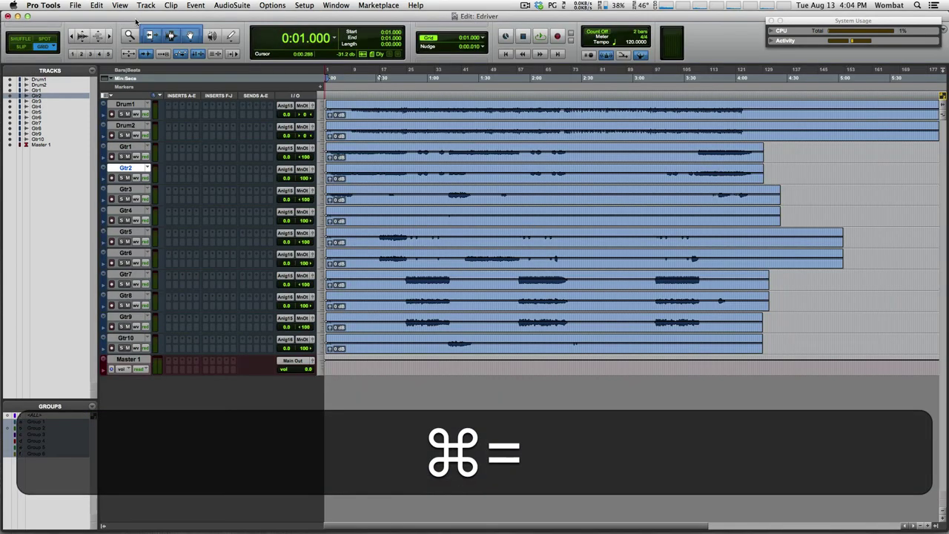